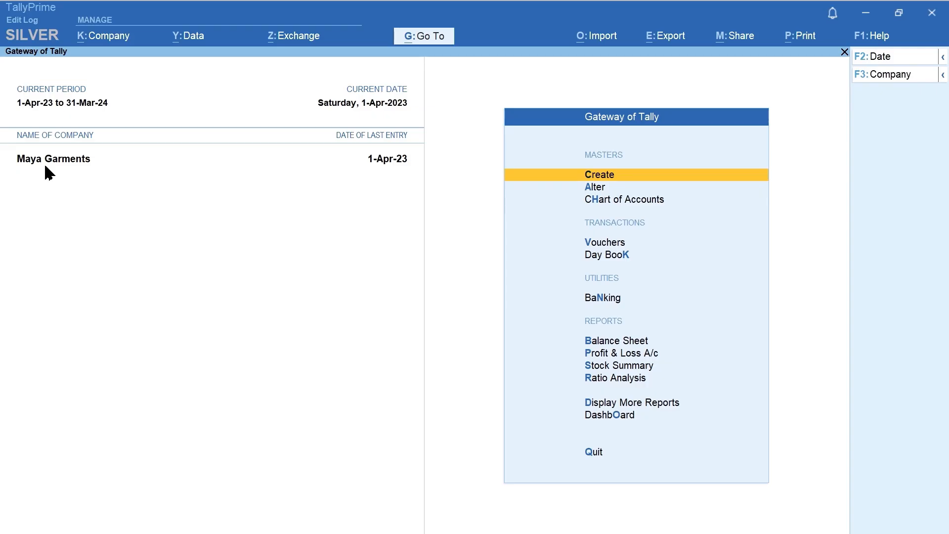
# Close Maya Garments and open the Champs Cold Drinks company
pyautogui.hotkey('ctrl', 'F3')
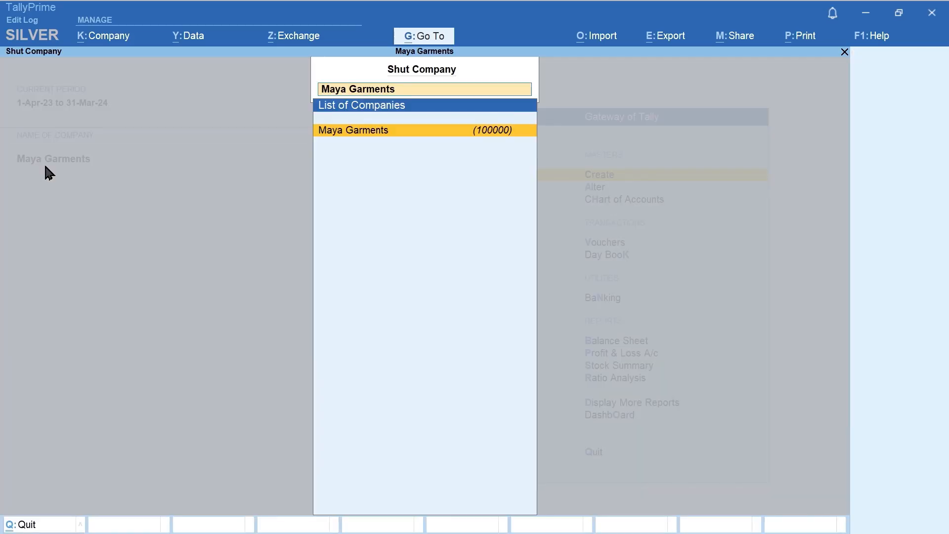
pyautogui.press('Return')
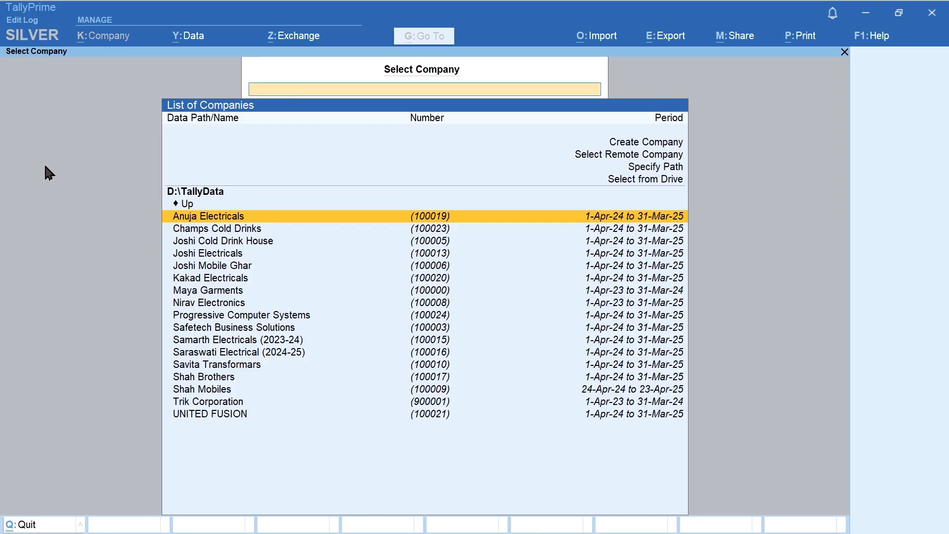
pyautogui.press('Down')
pyautogui.press('Down')
pyautogui.press('Down')
pyautogui.press('Down')
pyautogui.press('Down')
pyautogui.press('Down')
pyautogui.press('Down')
pyautogui.press('Down')
pyautogui.press('Down')
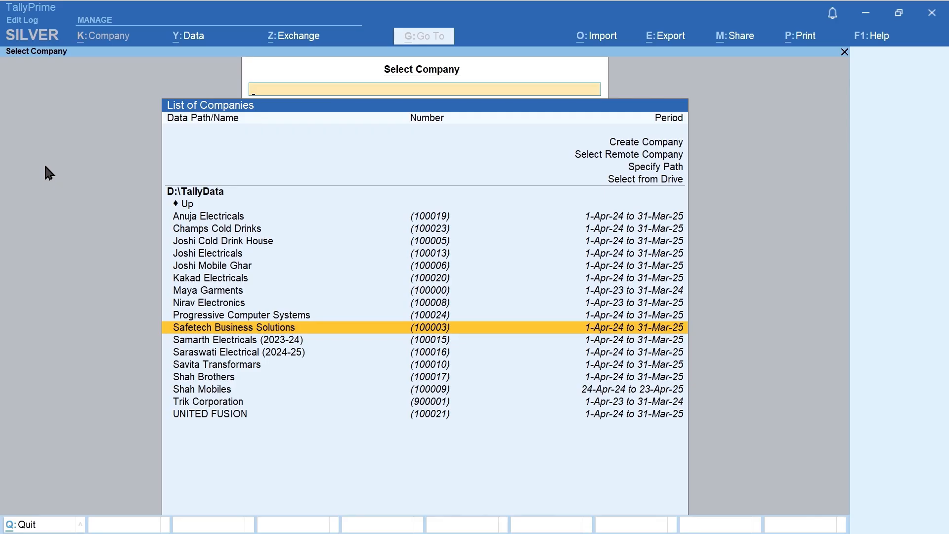
pyautogui.press('Up')
pyautogui.press('Up')
pyautogui.press('Up')
pyautogui.press('Up')
pyautogui.press('Up')
pyautogui.press('Up')
pyautogui.press('Up')
pyautogui.press('Up')
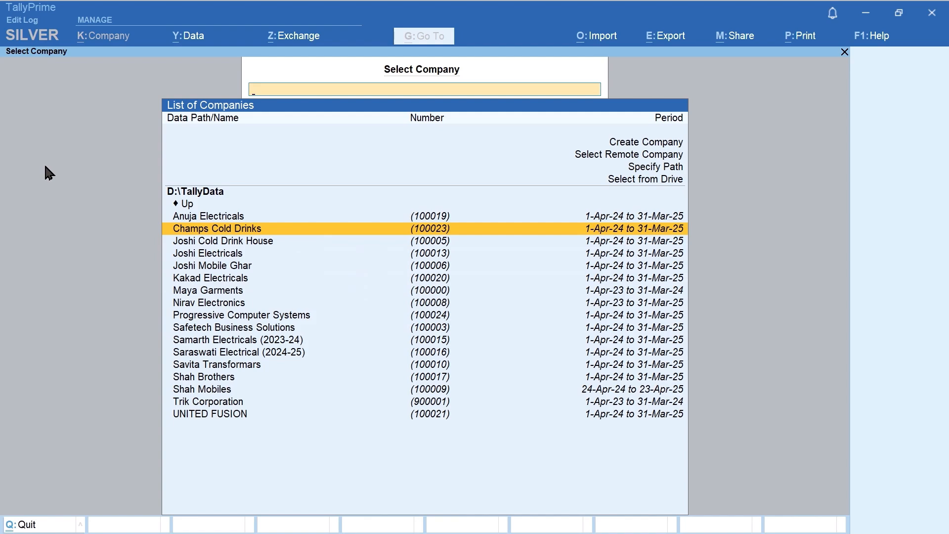
pyautogui.press('Return')
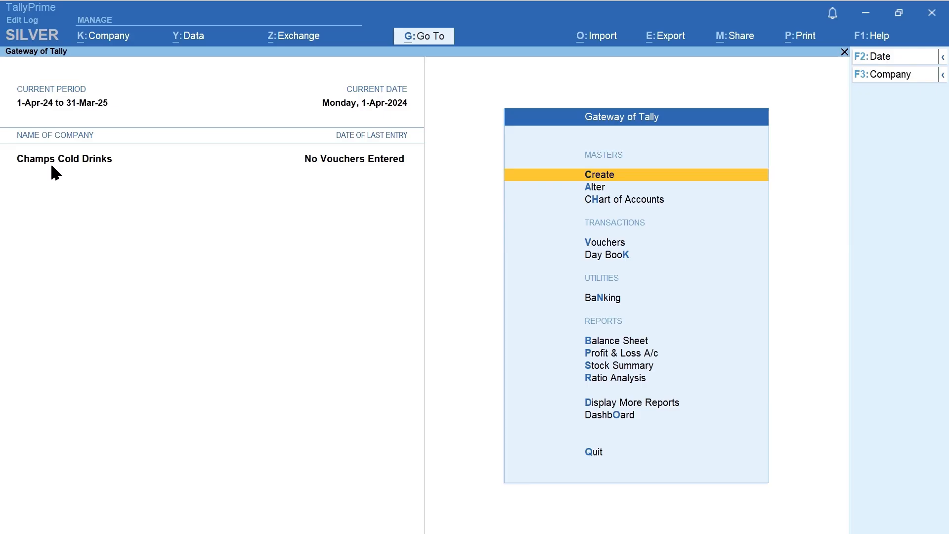
# Close Champs Cold Drinks so no company remains open
pyautogui.hotkey('ctrl', 'F3')
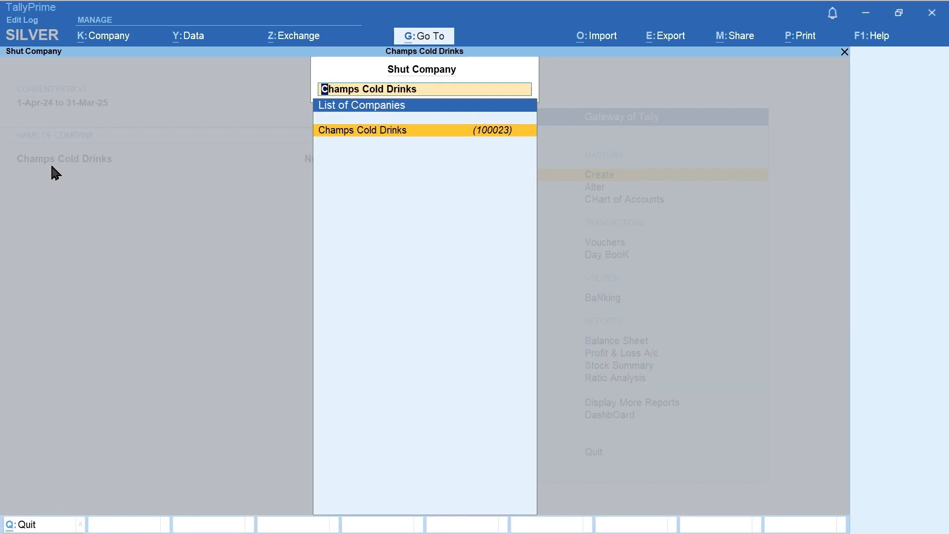
pyautogui.press('Return')
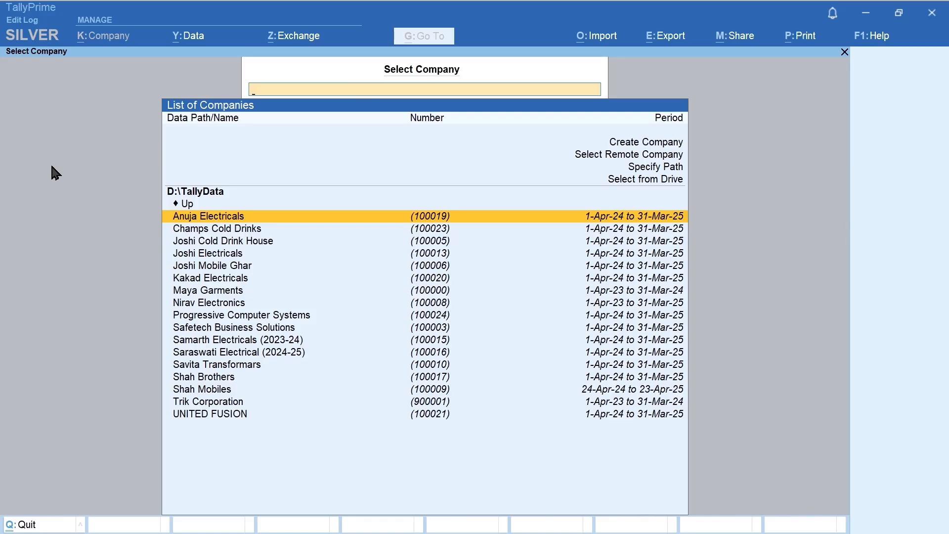
pyautogui.press('Up')
pyautogui.press('Up')
pyautogui.press('Up')
pyautogui.press('Up')
pyautogui.press('Up')
pyautogui.press('Up')
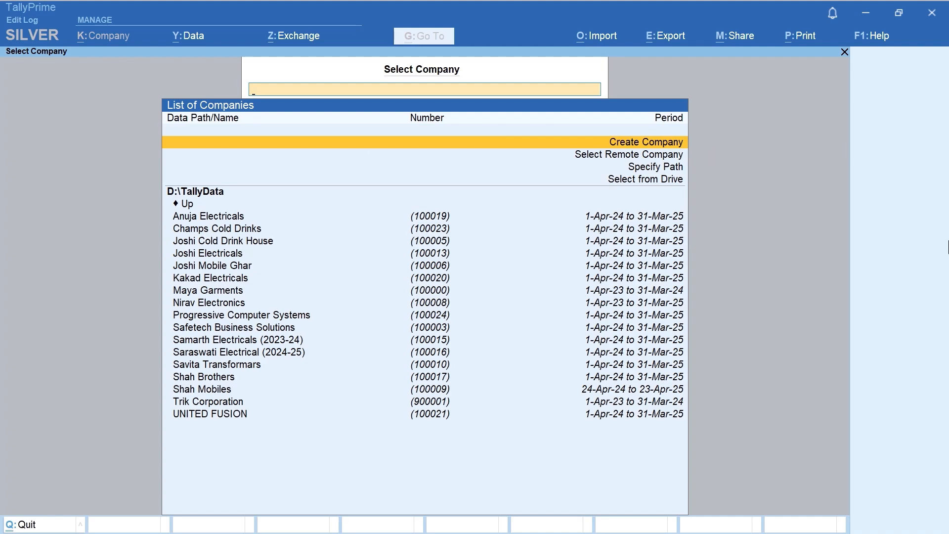
# Start creating a new company from the Select Company list under D:\TallyData
pyautogui.press('Return')
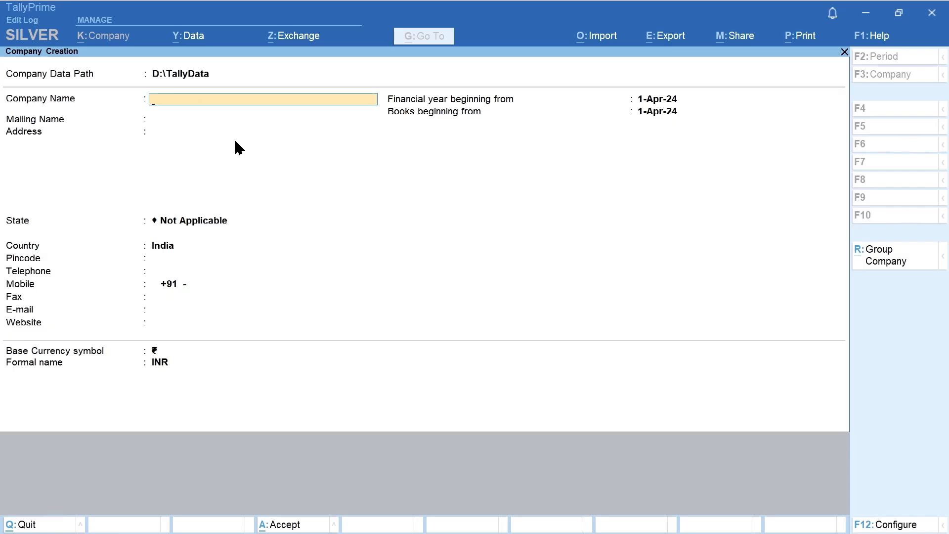
# Quit the blank Company Creation form without saving and return to the D:\TallyData list
pyautogui.press('Escape')
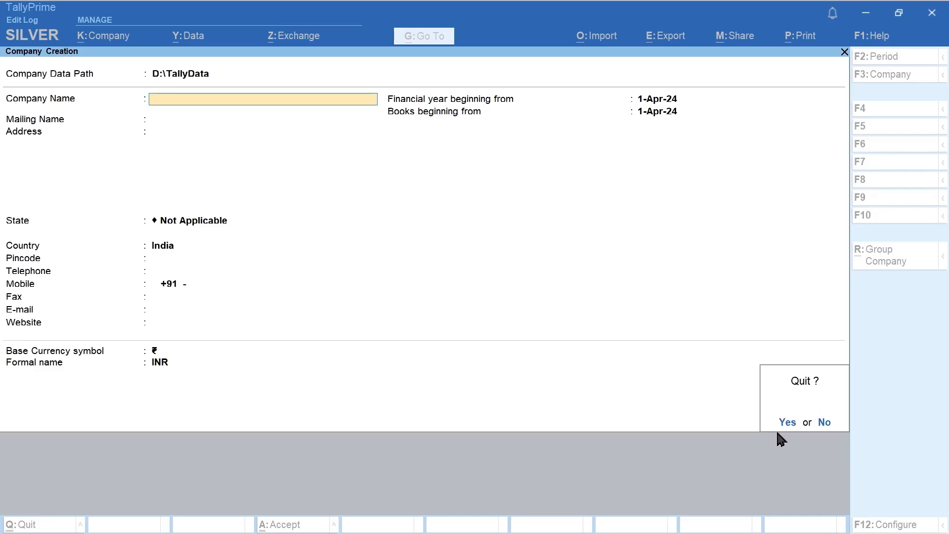
pyautogui.press('y')
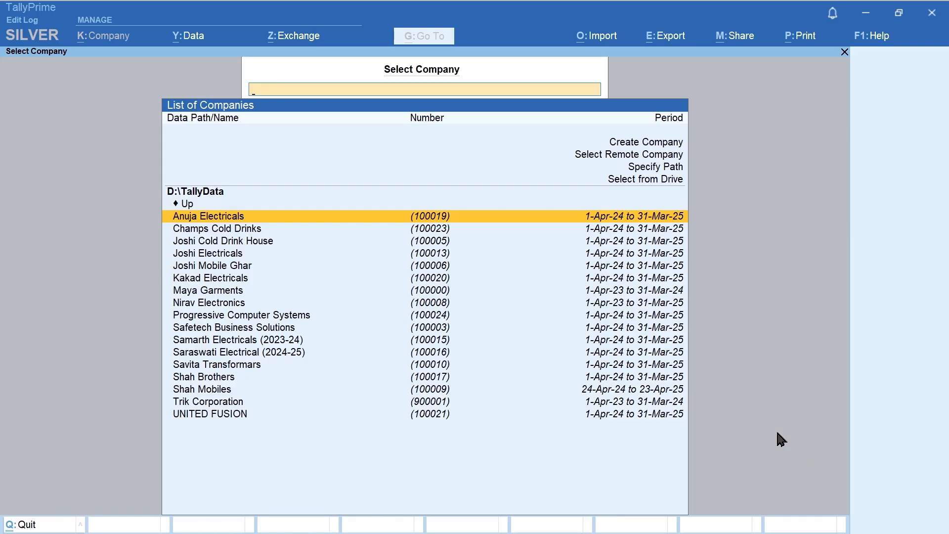
pyautogui.press('Down')
pyautogui.press('Down')
pyautogui.press('Down')
pyautogui.press('Down')
pyautogui.press('Down')
pyautogui.press('Down')
pyautogui.press('Down')
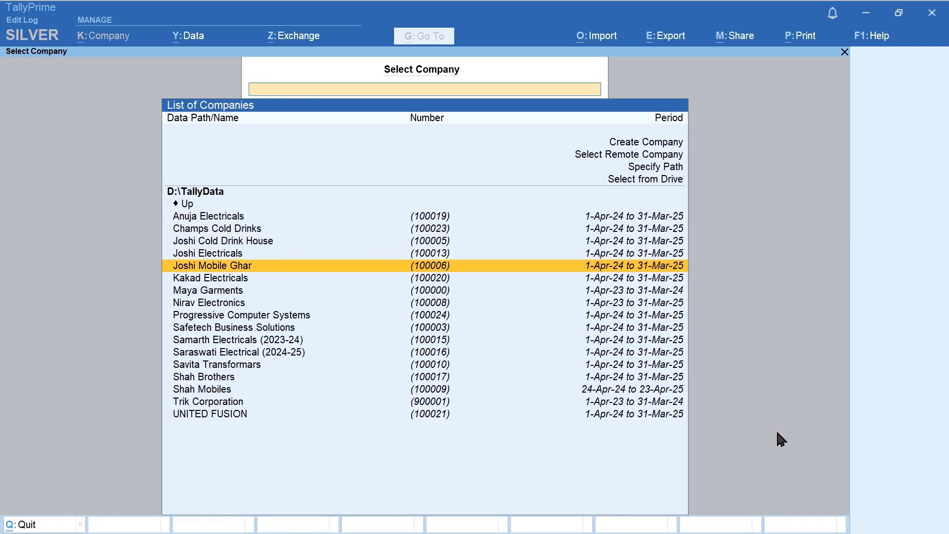
pyautogui.press('Up')
pyautogui.press('Up')
pyautogui.press('Up')
pyautogui.press('Up')
pyautogui.press('Up')
pyautogui.press('Up')
pyautogui.press('Up')
pyautogui.press('Up')
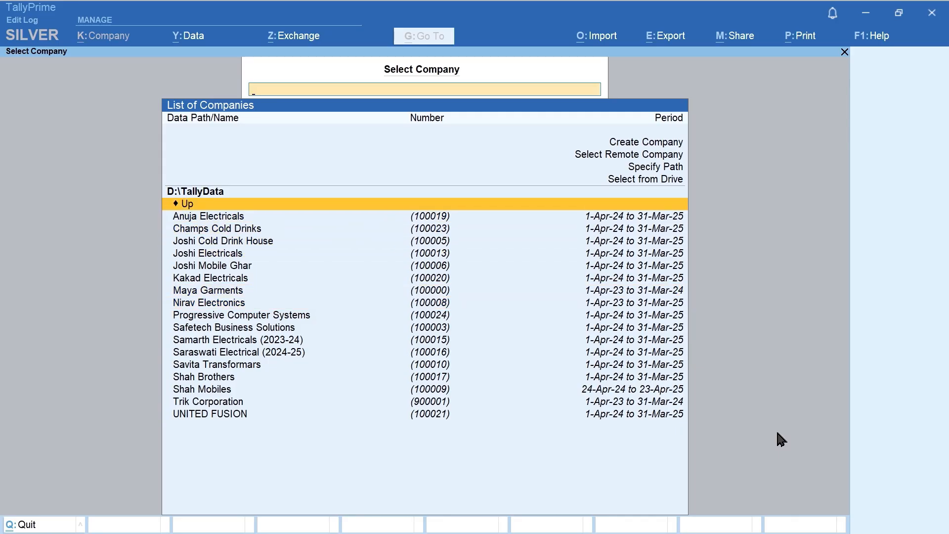
pyautogui.press('Up')
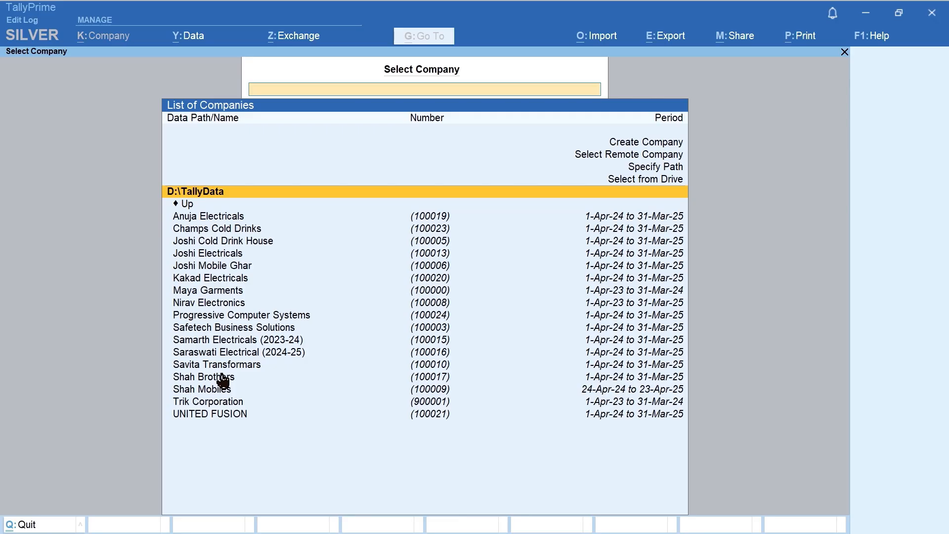
# Reopen Create Company and go back to Company Data Path to list the data folders
pyautogui.press('Up')
pyautogui.press('Up')
pyautogui.press('Up')
pyautogui.press('Up')
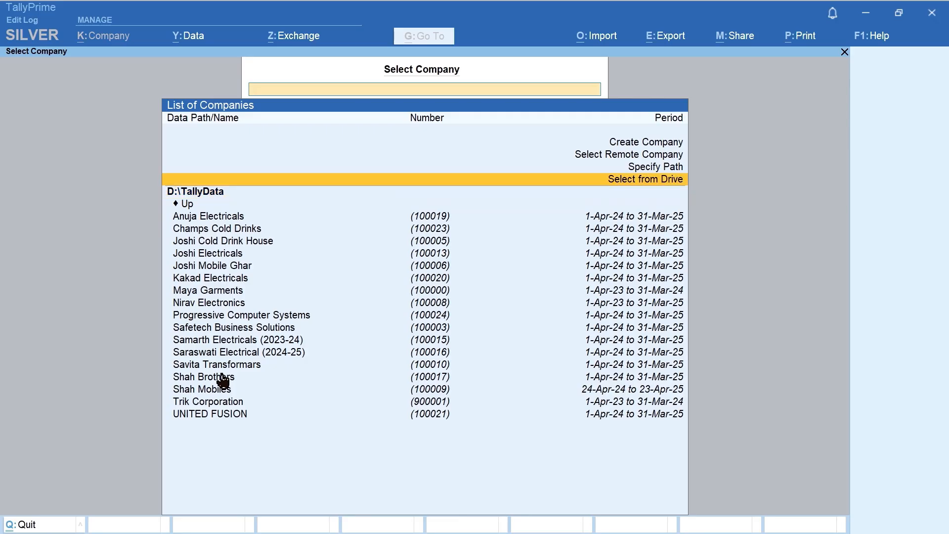
pyautogui.press('Return')
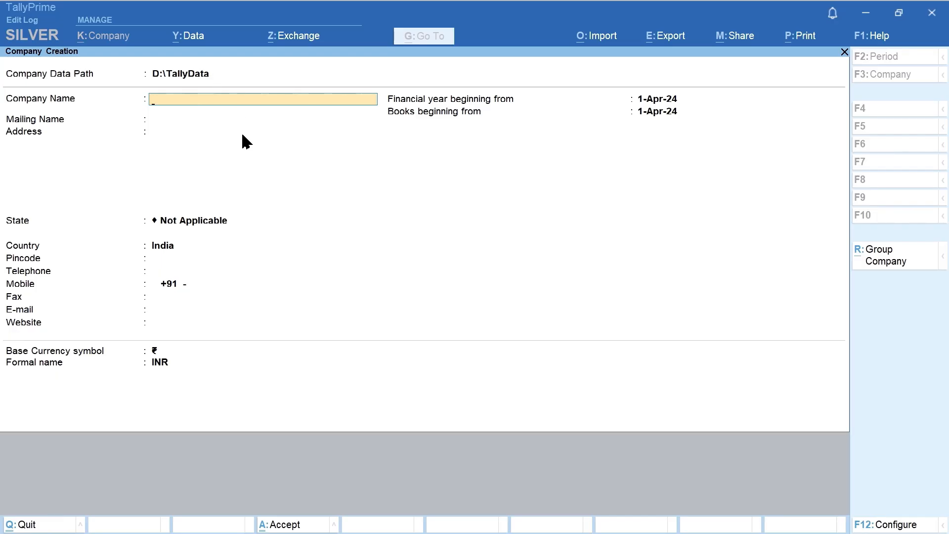
pyautogui.press('BackSpace')
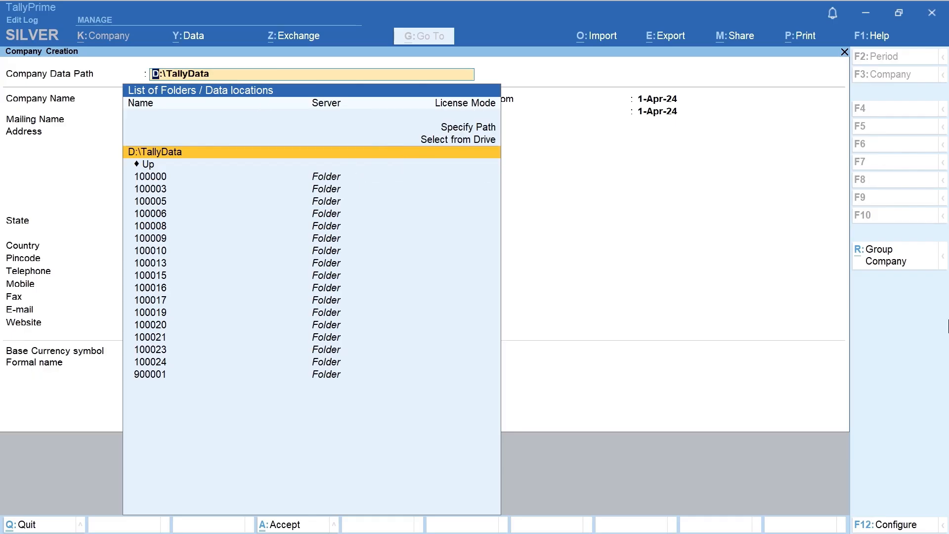
pyautogui.press('Return')
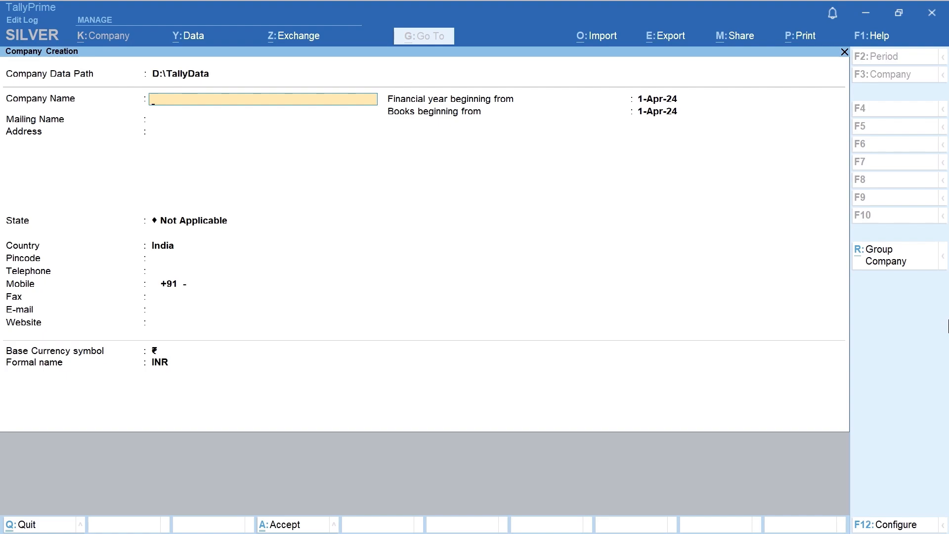
pyautogui.press('BackSpace')
pyautogui.press('Return')
pyautogui.press('BackSpace')
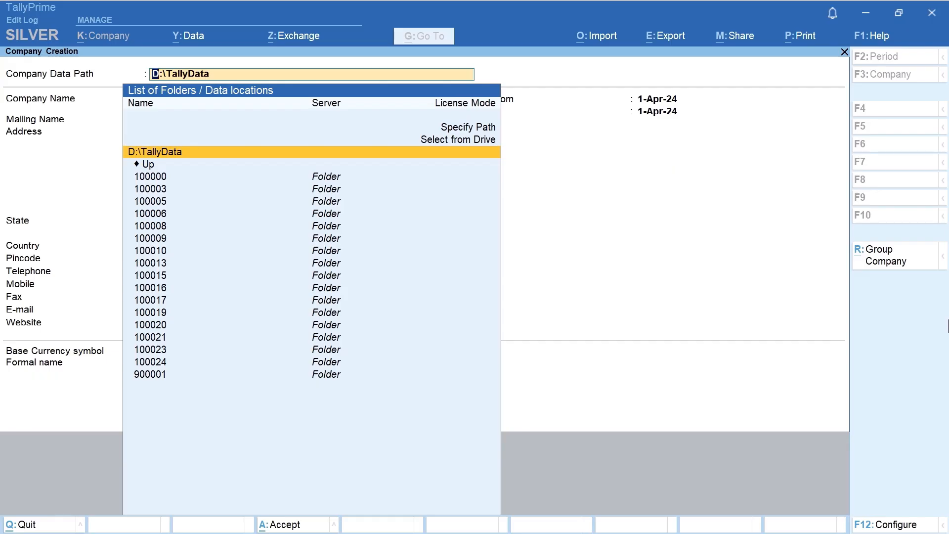
pyautogui.press('ctrl')
pyautogui.press('ctrl')
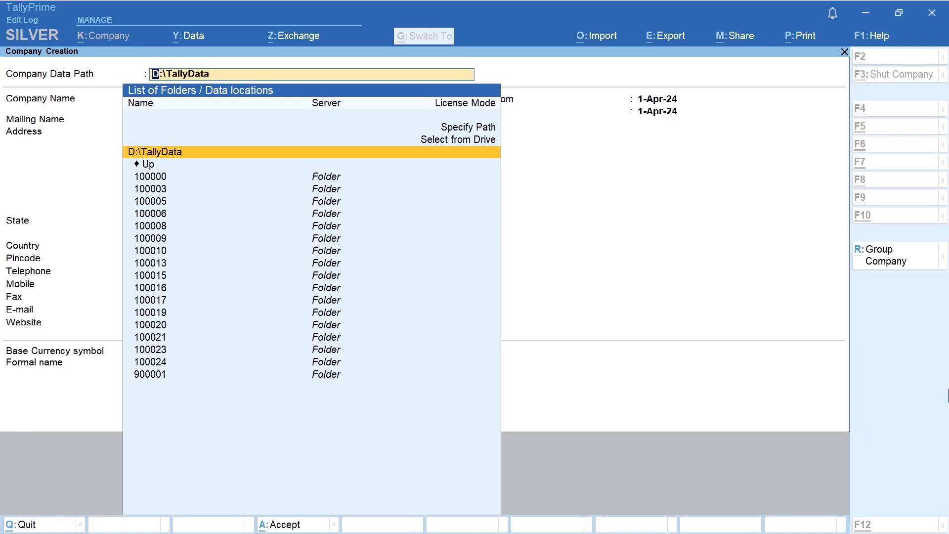
pyautogui.press('ctrl')
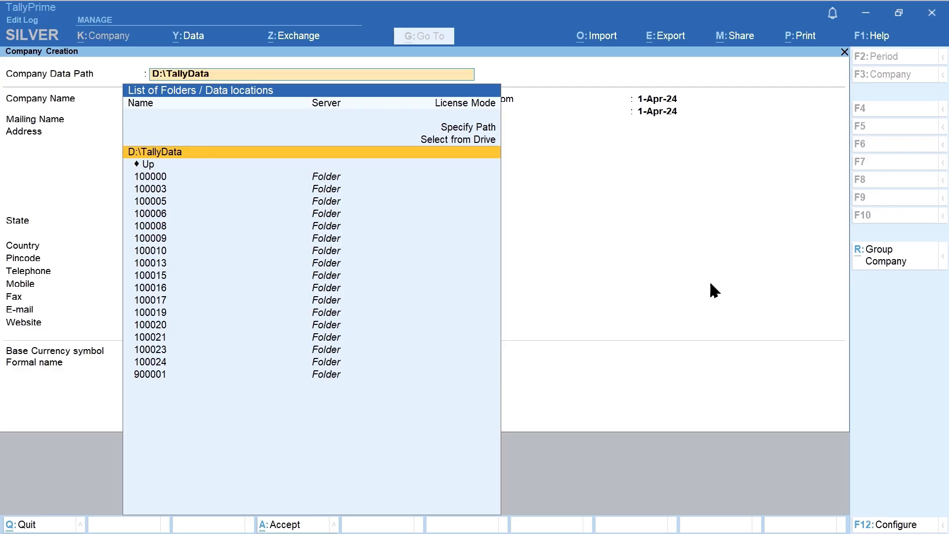
pyautogui.press('ctrl')
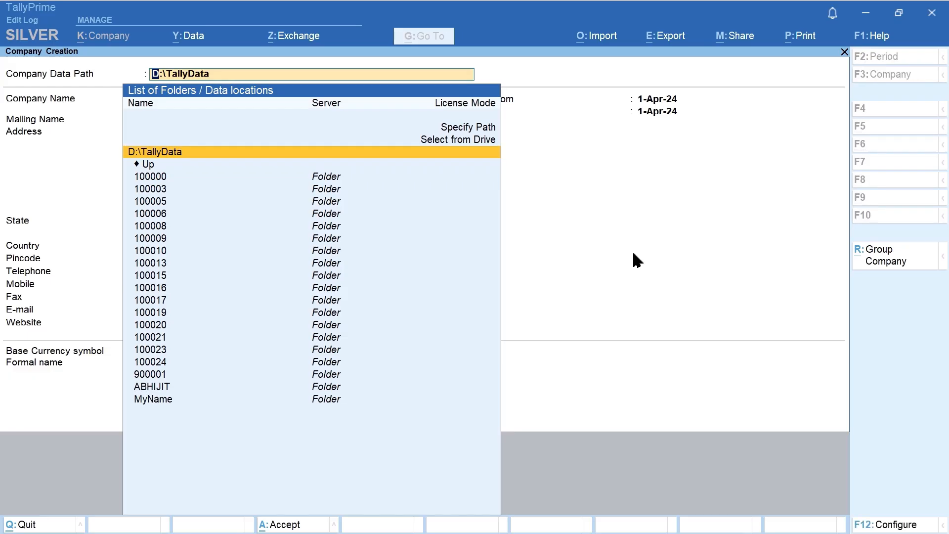
# Type a new subfolder path under C:\TallyData as the company data path
pyautogui.press('ctrl')
pyautogui.write('C')
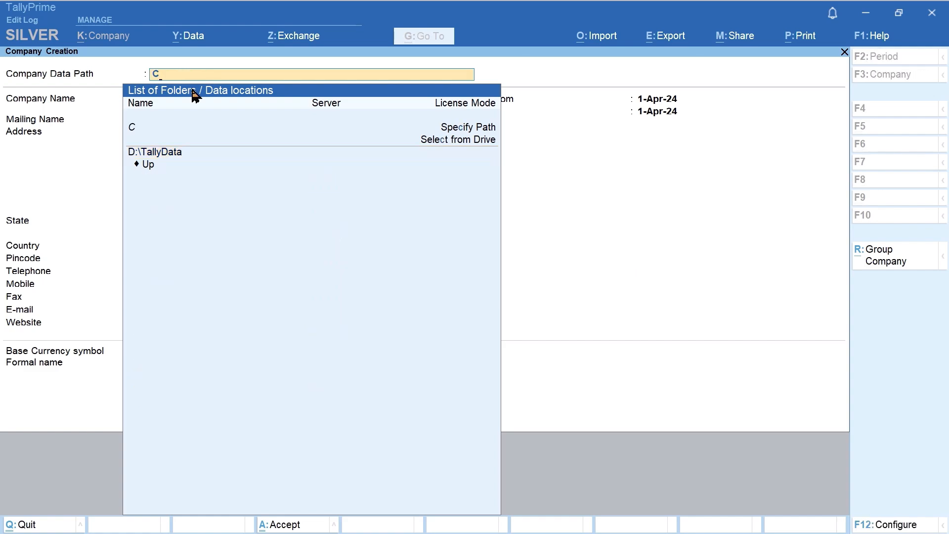
pyautogui.write(':\\Tally')
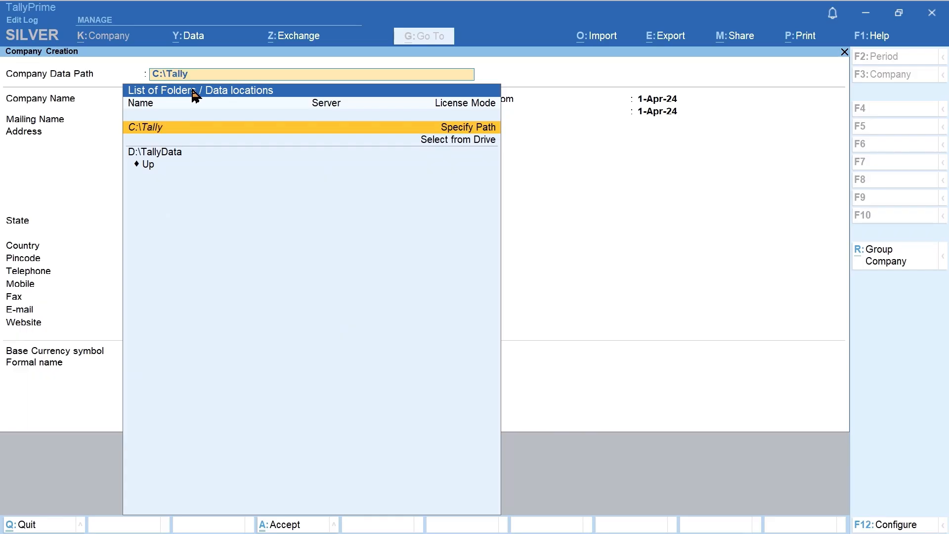
pyautogui.write('Data\\Abhijit')
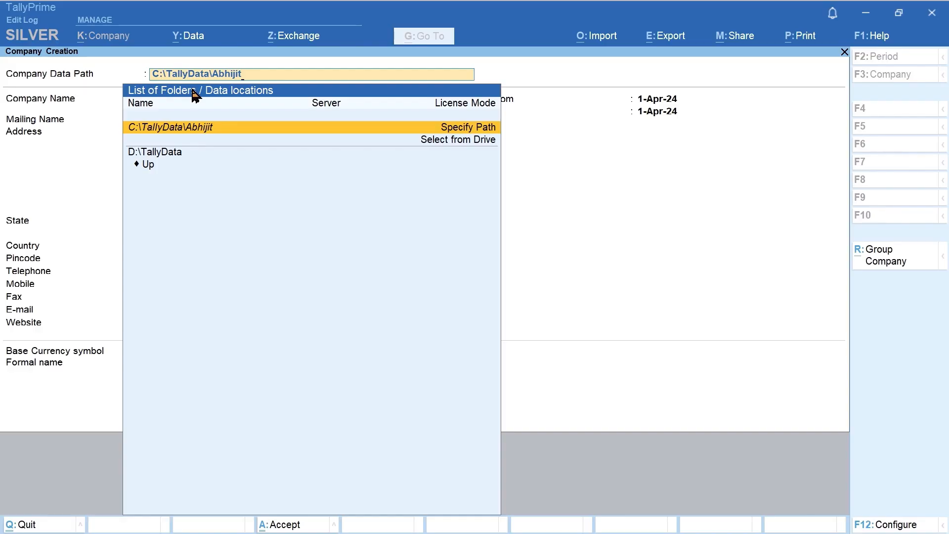
pyautogui.press('Return')
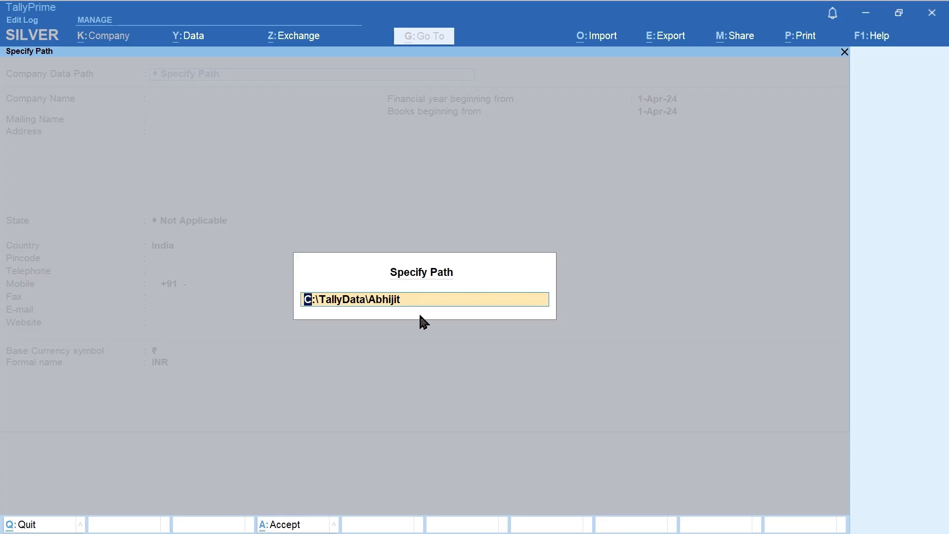
# Confirm the typed path, creating the new C:\TallyData subfolder and accepting it as data path
pyautogui.press('Return')
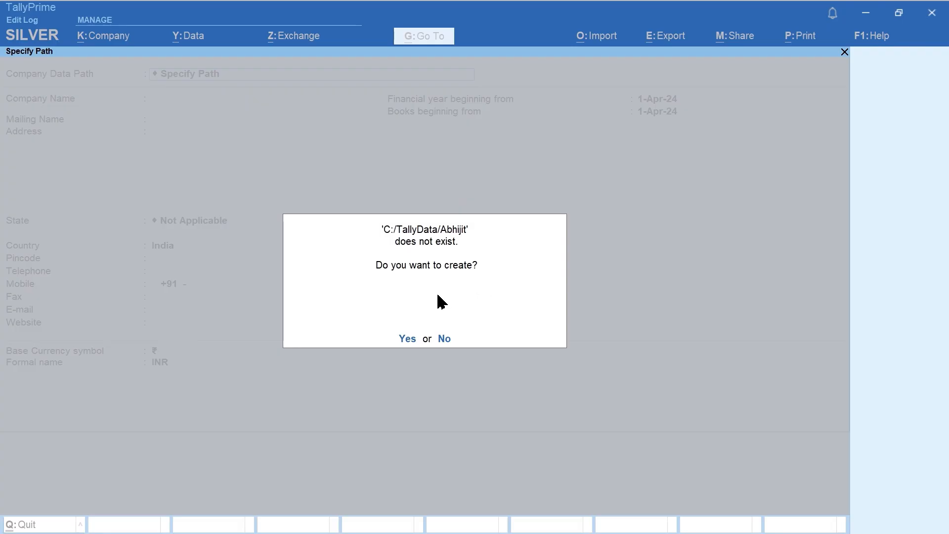
pyautogui.click(407, 340)
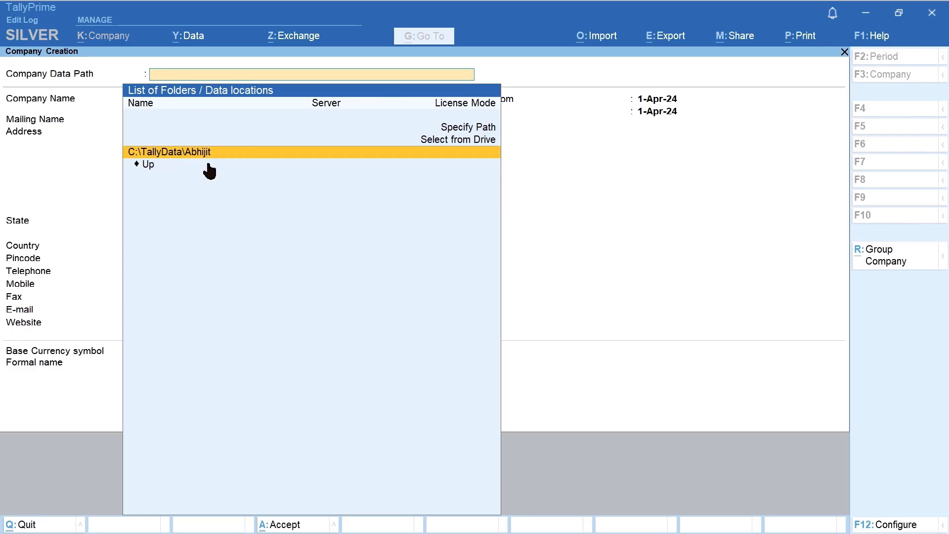
pyautogui.press('Return')
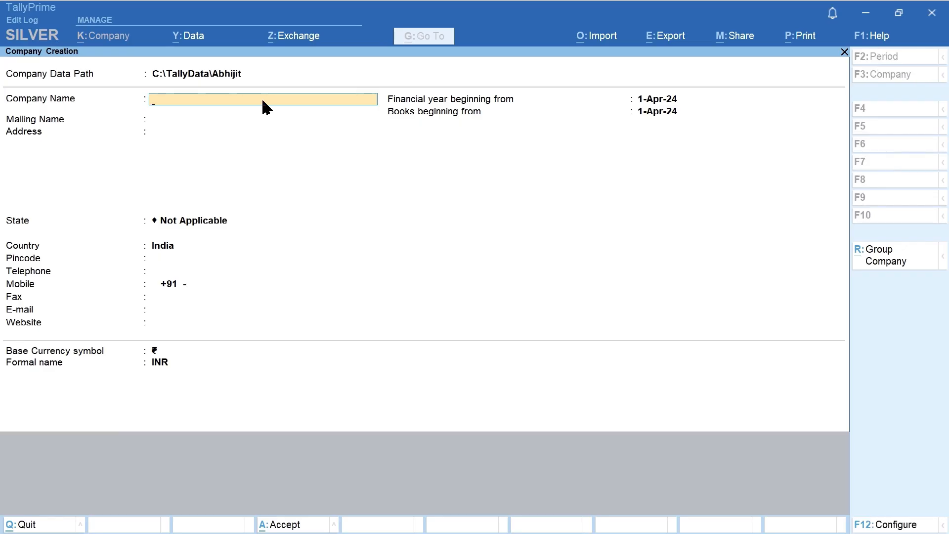
# Name the company 'Gokul Cold Drink House (23-24)', with a mailing name without the year
pyautogui.write('Gokul Cold Drink House')
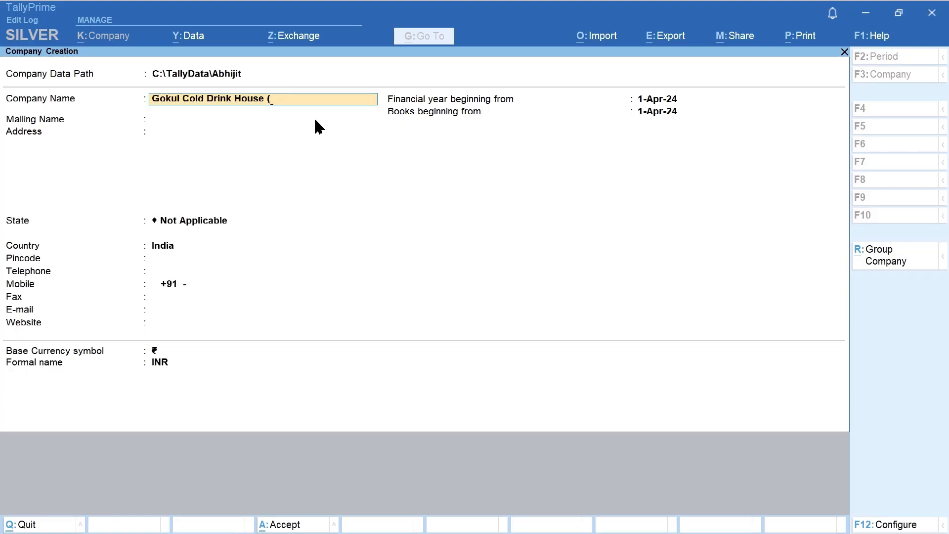
pyautogui.write('(23-24)')
pyautogui.press('Return')
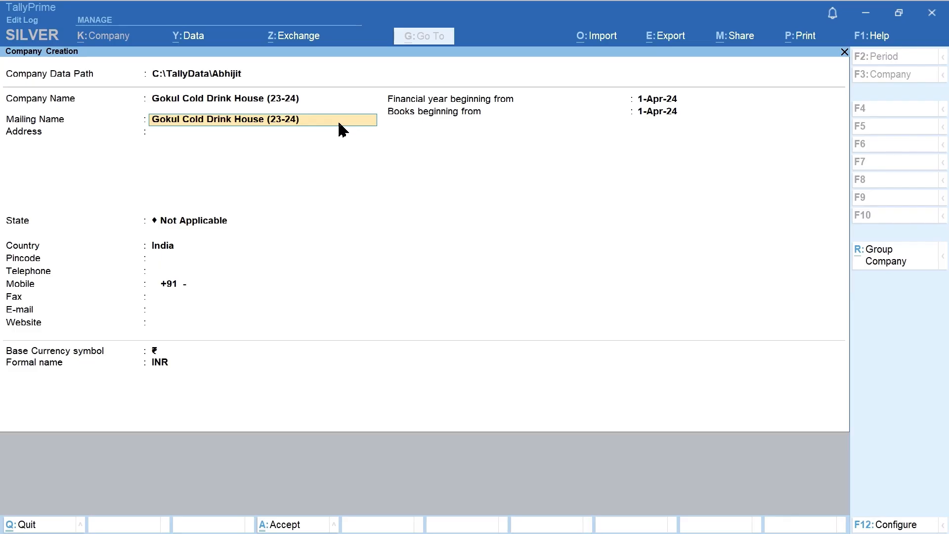
pyautogui.press('BackSpace')
pyautogui.press('BackSpace')
pyautogui.press('BackSpace')
pyautogui.press('BackSpace')
pyautogui.press('BackSpace')
pyautogui.press('BackSpace')
pyautogui.press('BackSpace')
pyautogui.press('Return')
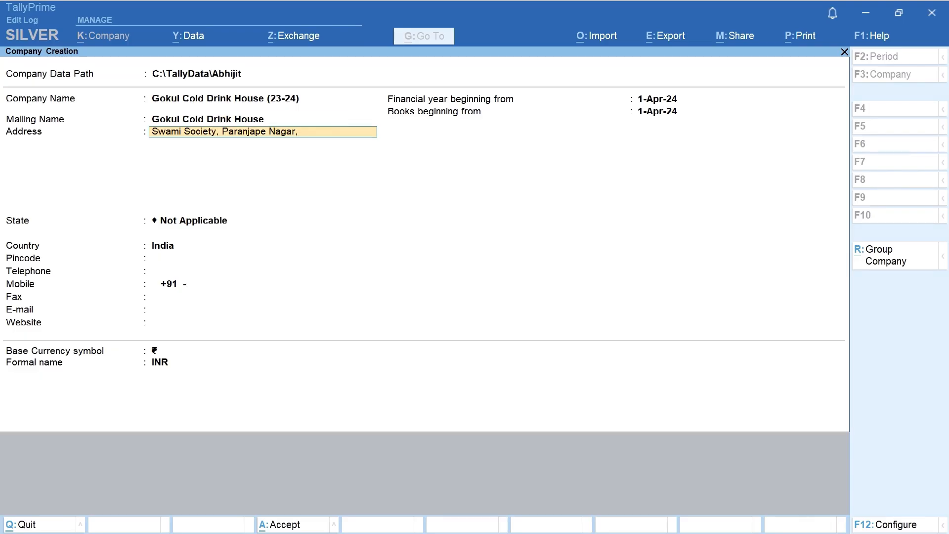
# Enter the company's three-line Mumbai postal address
pyautogui.press('Return')
pyautogui.press('Return')
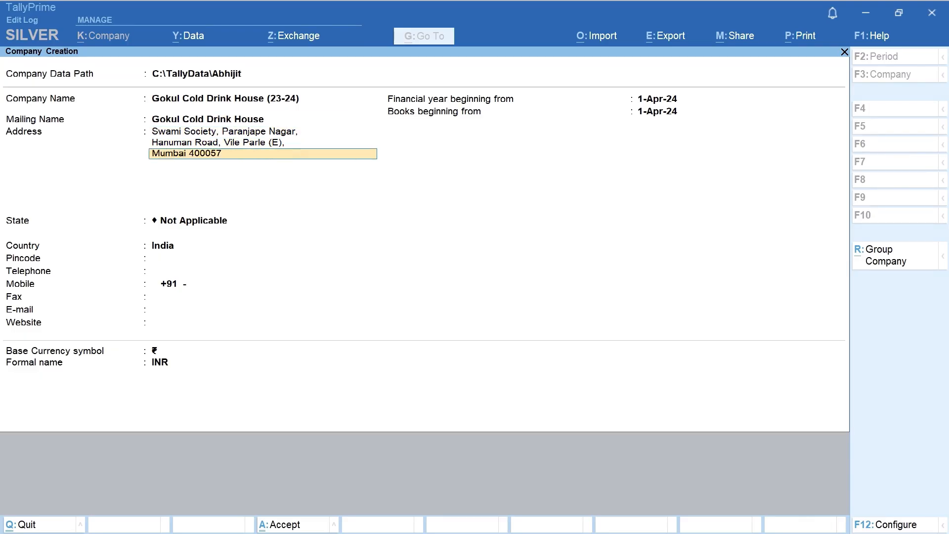
pyautogui.press('Return')
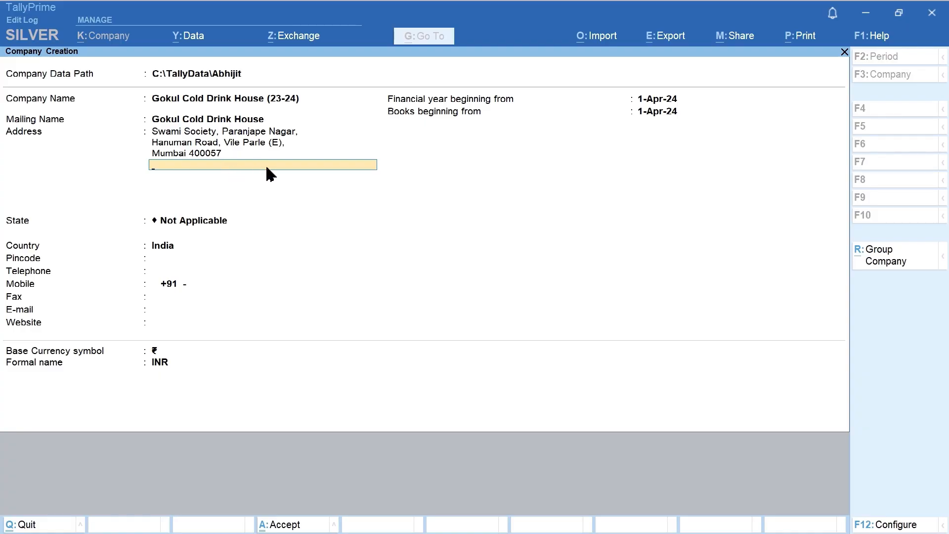
pyautogui.press('Return')
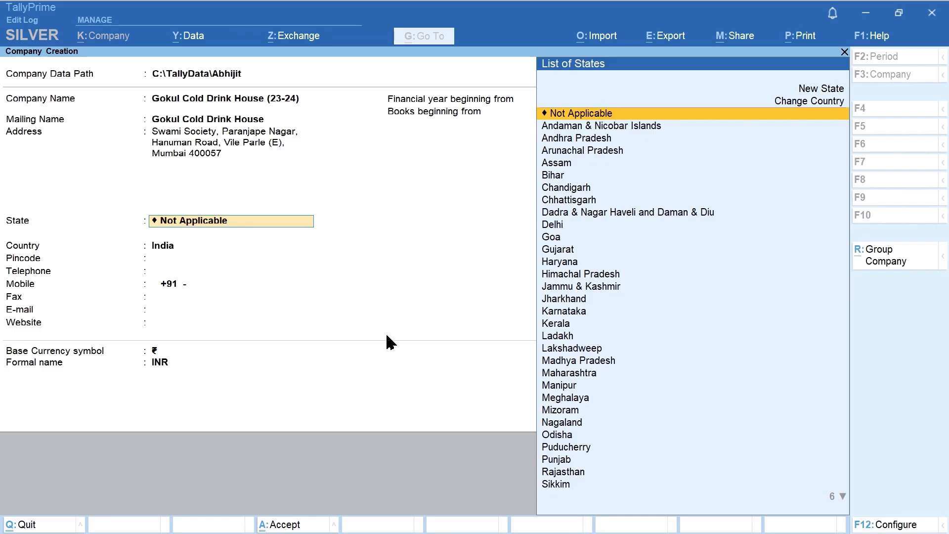
# Search the List of States and choose Maharashtra as the company's state
pyautogui.write('M')
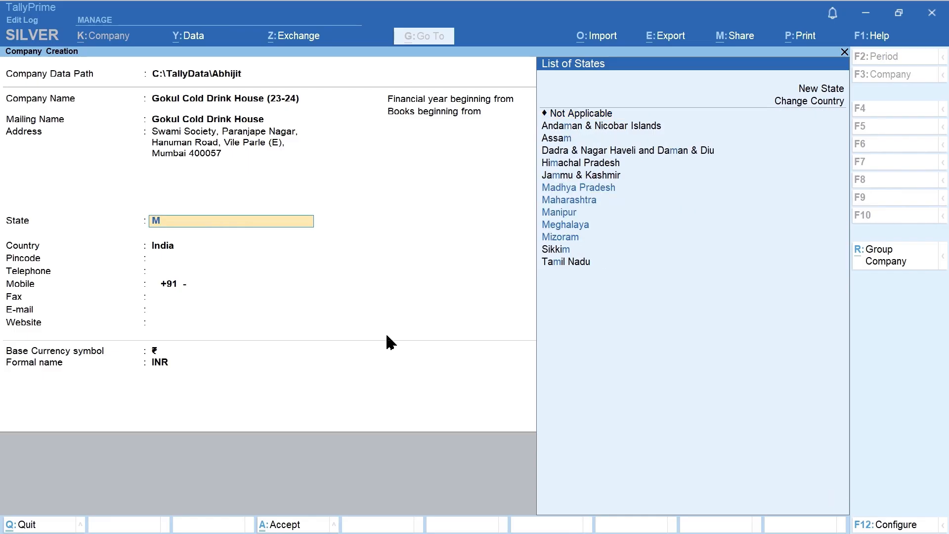
pyautogui.write('ah')
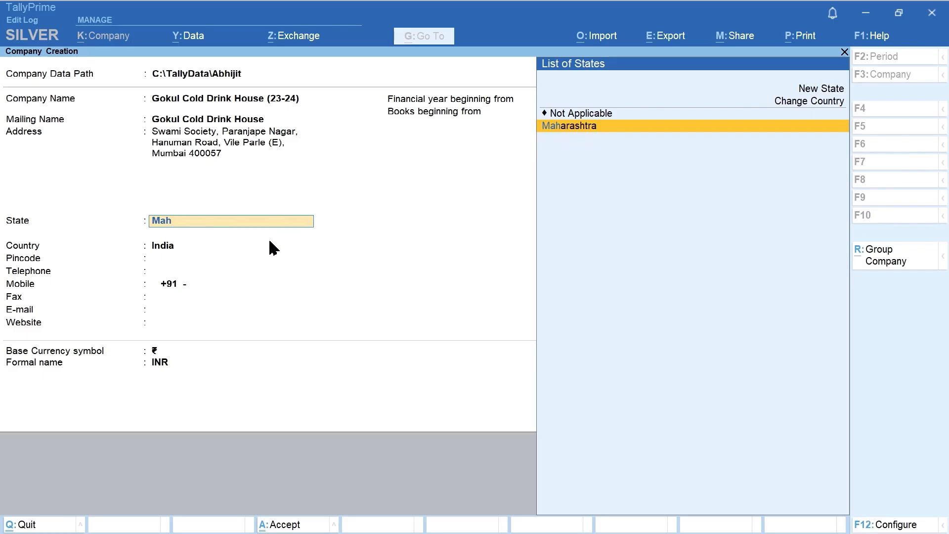
pyautogui.press('BackSpace')
pyautogui.press('BackSpace')
pyautogui.press('BackSpace')
pyautogui.press('BackSpace')
pyautogui.press('Return')
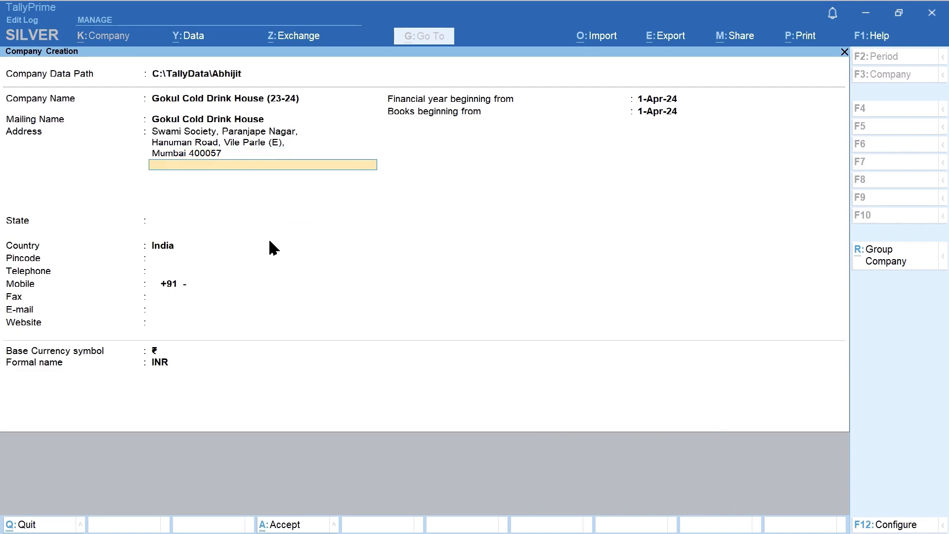
pyautogui.press('Return')
pyautogui.write('S')
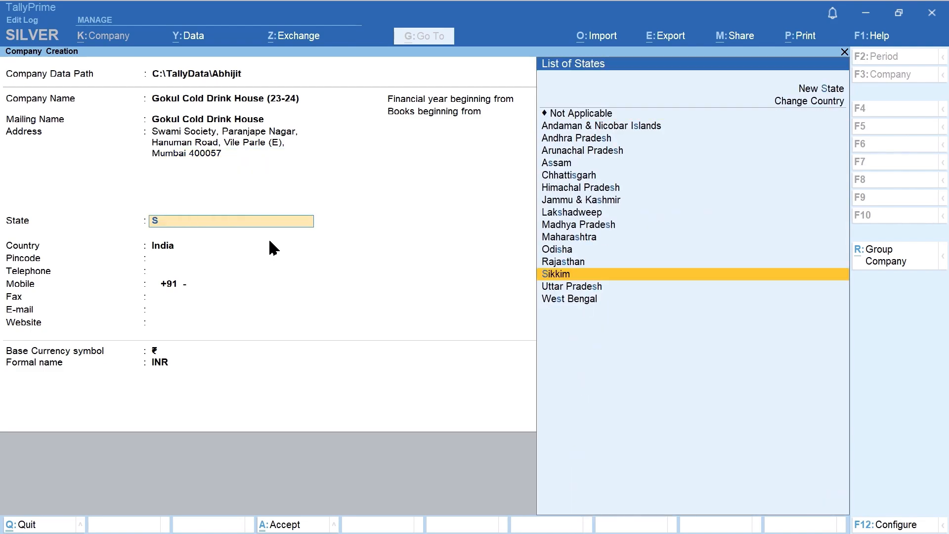
pyautogui.write('htr')
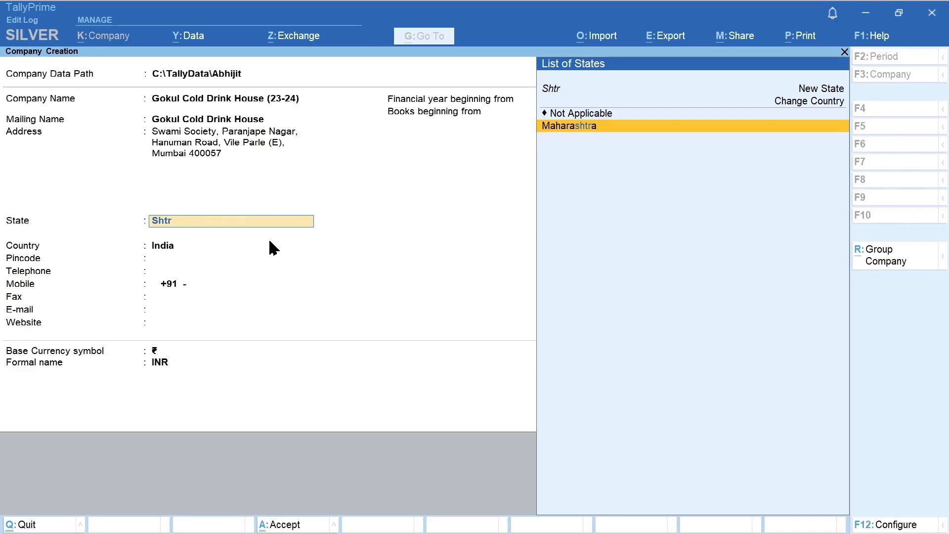
pyautogui.press('BackSpace')
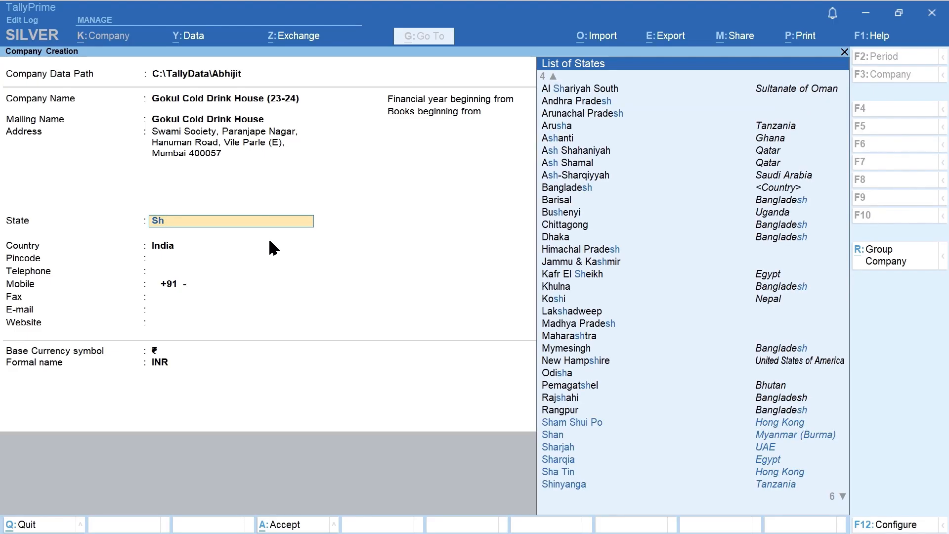
pyautogui.press('Down')
pyautogui.press('Down')
pyautogui.press('Down')
pyautogui.press('Down')
pyautogui.press('Up')
pyautogui.press('Up')
pyautogui.press('Up')
pyautogui.press('Up')
pyautogui.press('Up')
pyautogui.press('Up')
pyautogui.press('Up')
pyautogui.press('Up')
pyautogui.press('Up')
pyautogui.press('Up')
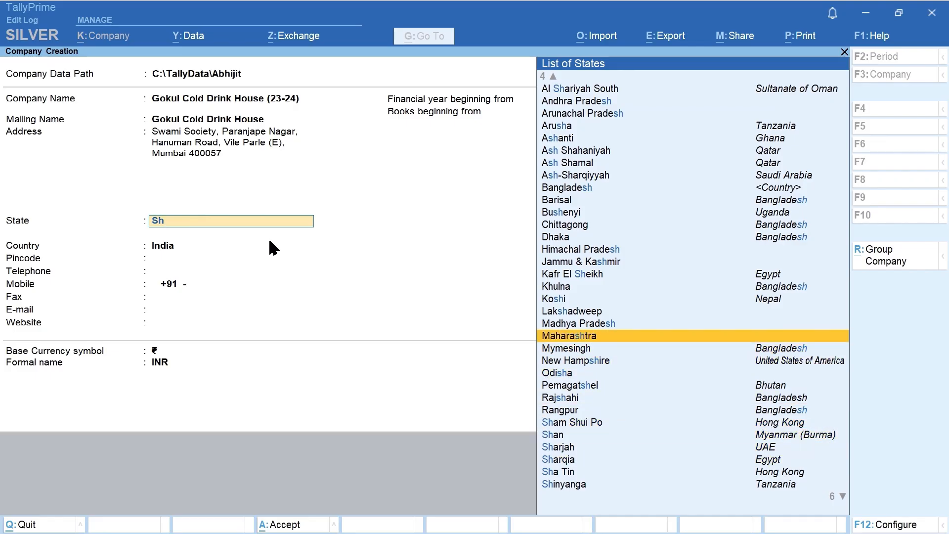
pyautogui.press('Return')
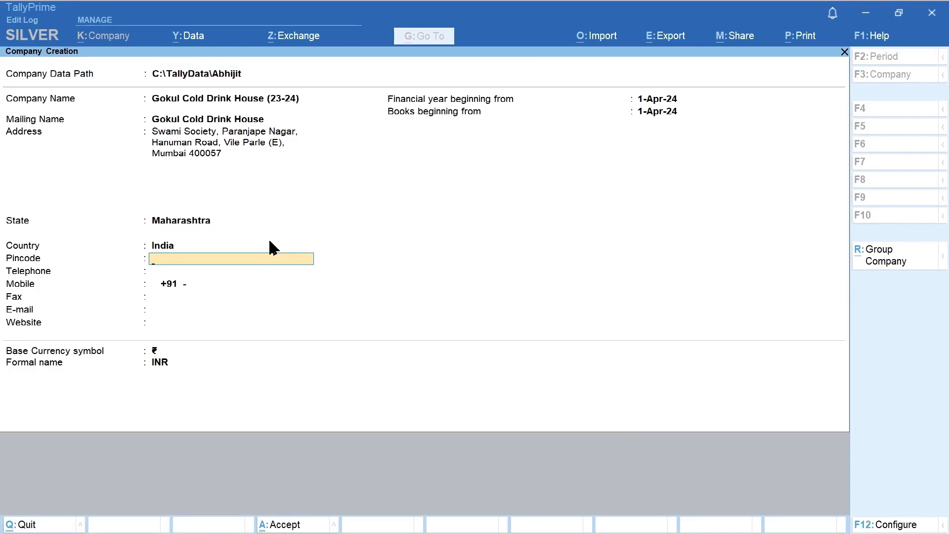
# Enter the company's pincode, telephone and mobile numbers, leaving Fax blank
pyautogui.write('400056')
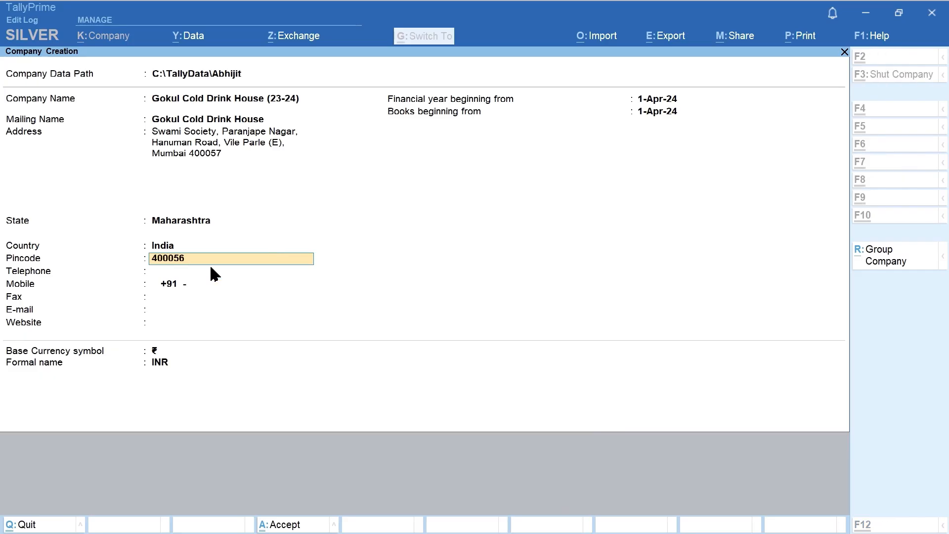
pyautogui.press('Return')
pyautogui.press('Return')
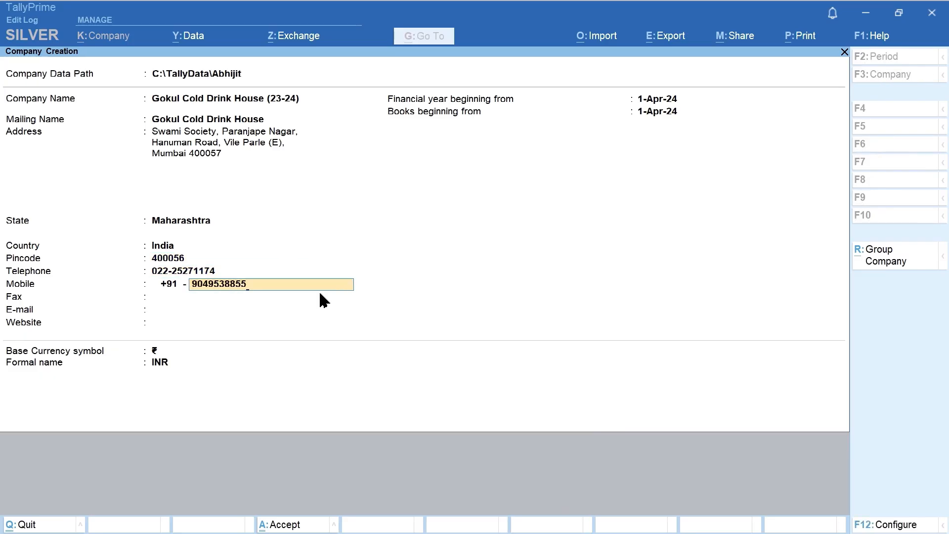
pyautogui.press('Return')
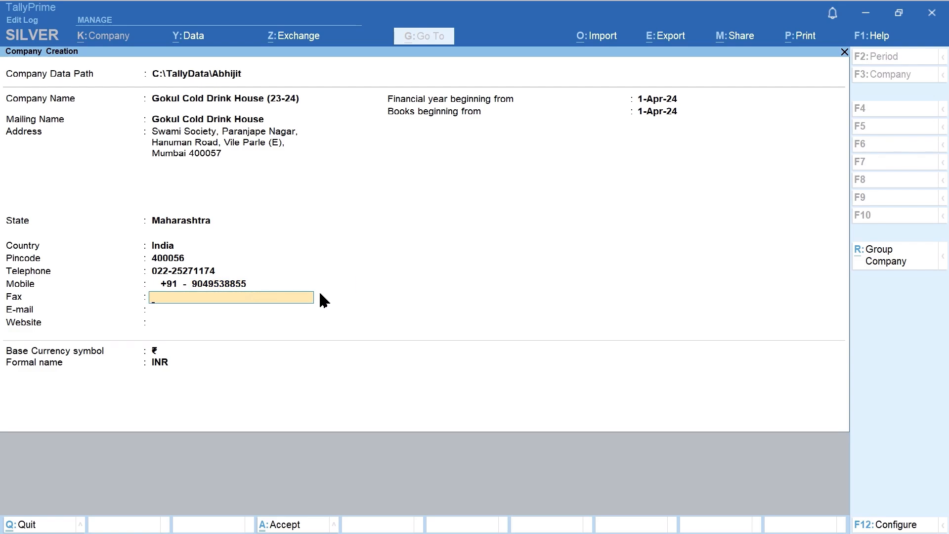
pyautogui.press('Return')
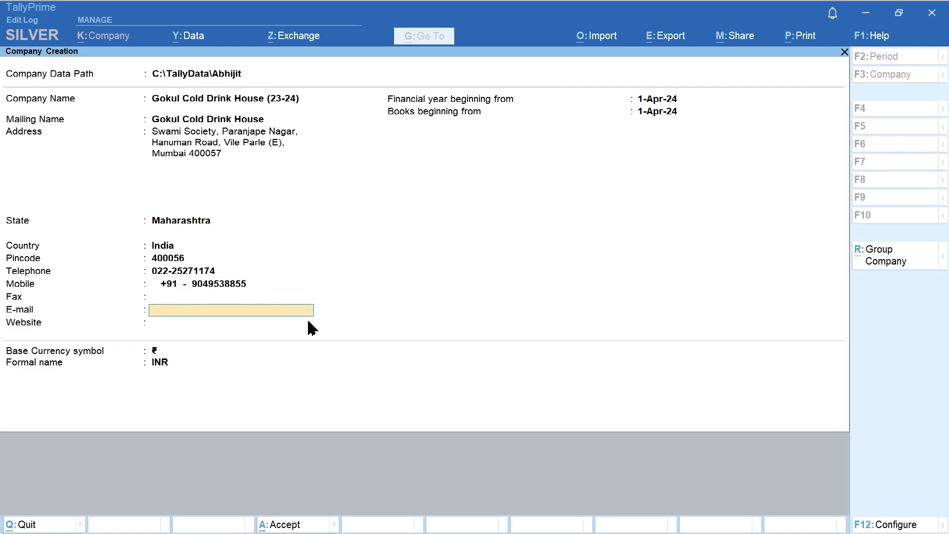
pyautogui.hotkey('ctrl', 'v')
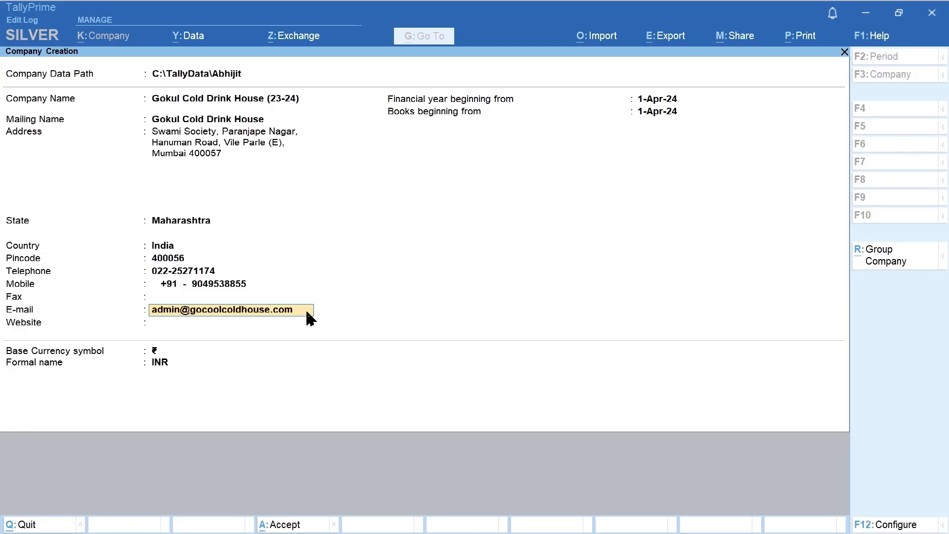
pyautogui.press('Return')
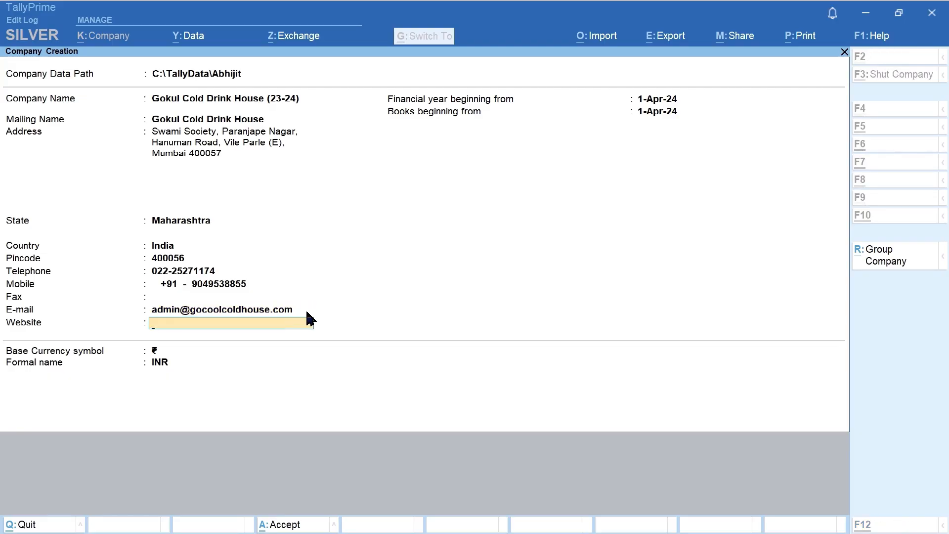
pyautogui.write('www.gokulcoldhouse.com')
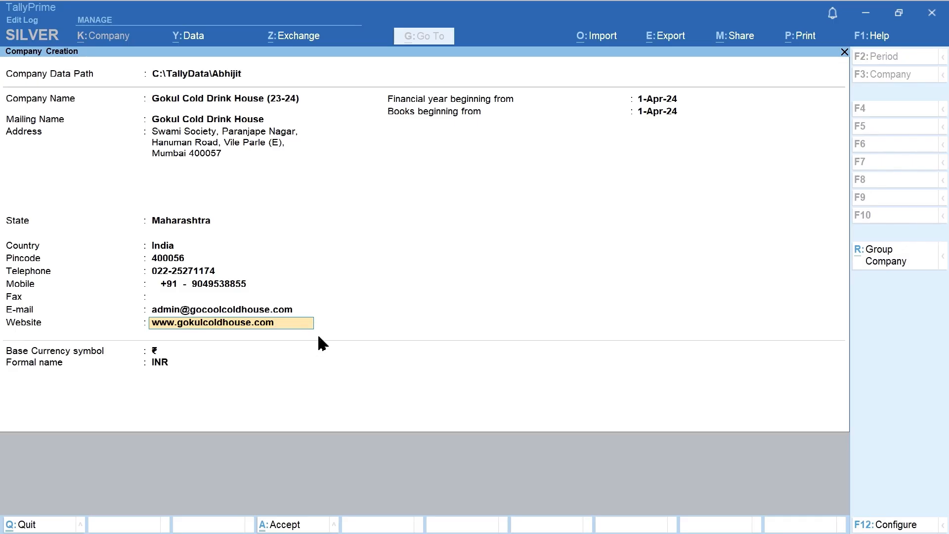
pyautogui.press('Return')
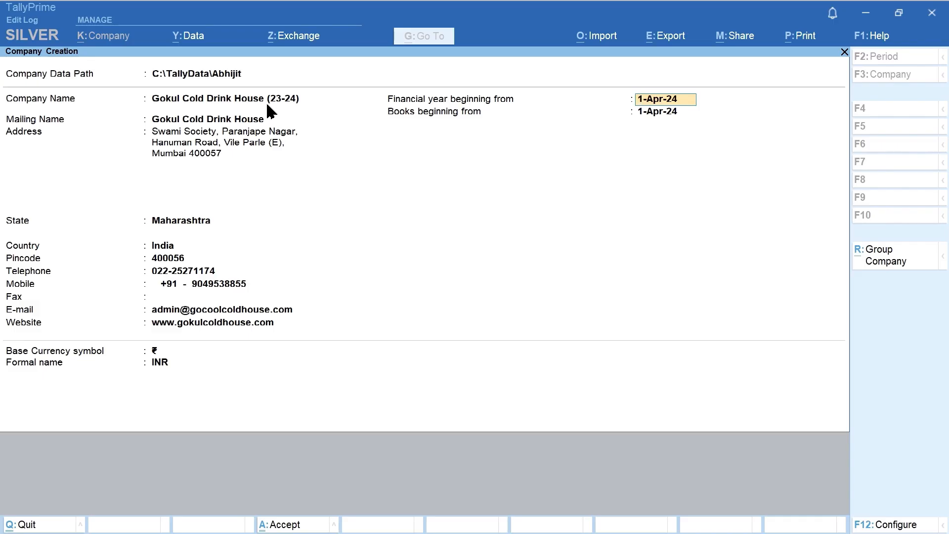
# Set financial year and books beginning to 1-Apr-23, keeping the ₹ INR currency
pyautogui.write('A23')
pyautogui.press('Return')
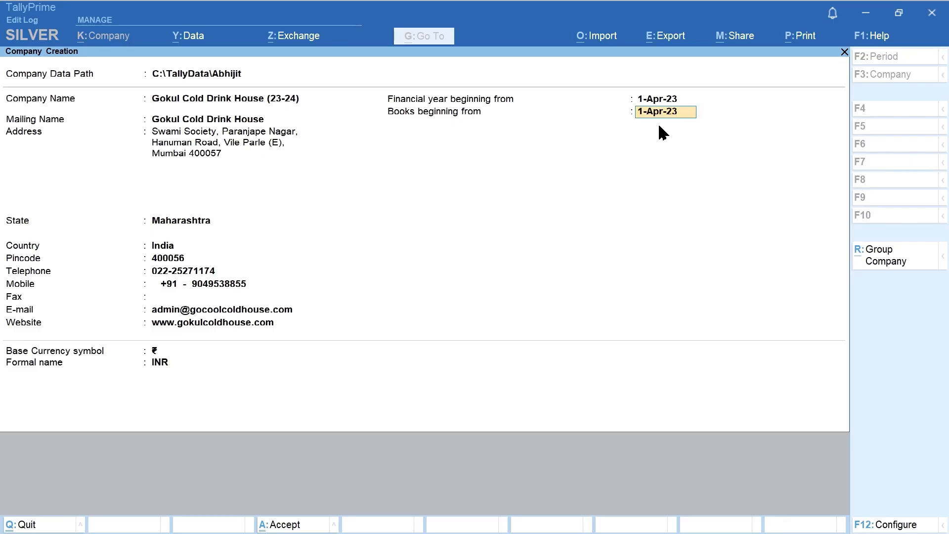
pyautogui.press('Return')
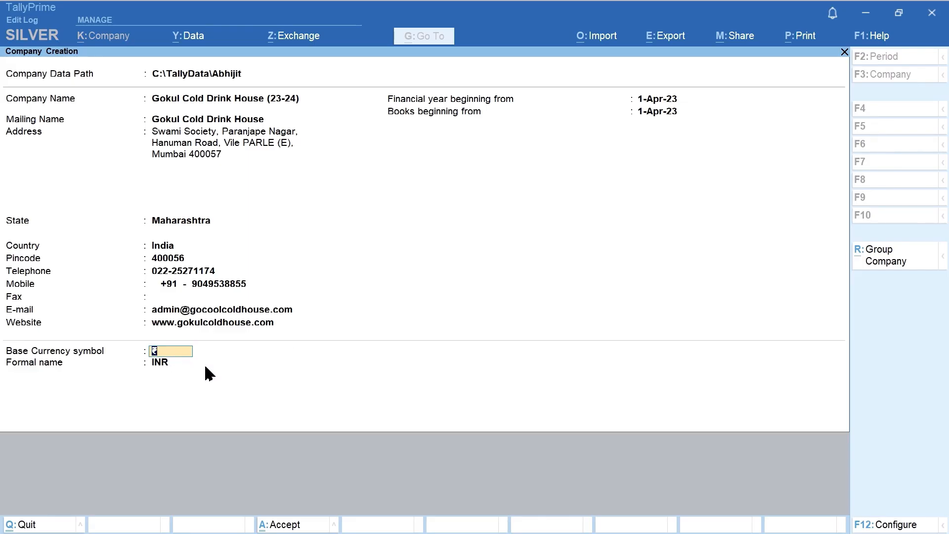
pyautogui.press('Return')
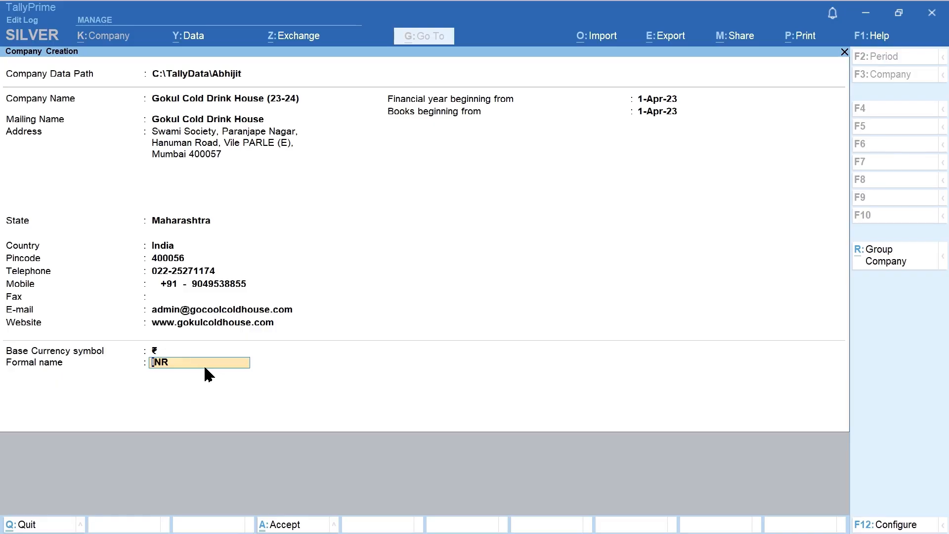
pyautogui.press('Return')
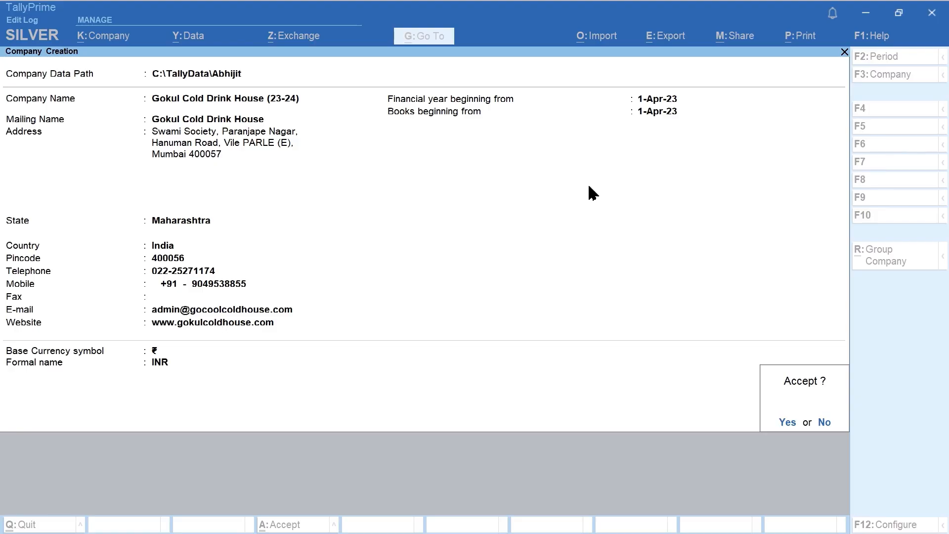
# Decline saving, return to the books start date, try 31 Mar 24, then erase it
pyautogui.press('n')
pyautogui.press('BackSpace')
pyautogui.press('BackSpace')
pyautogui.press('BackSpace')
pyautogui.press('BackSpace')
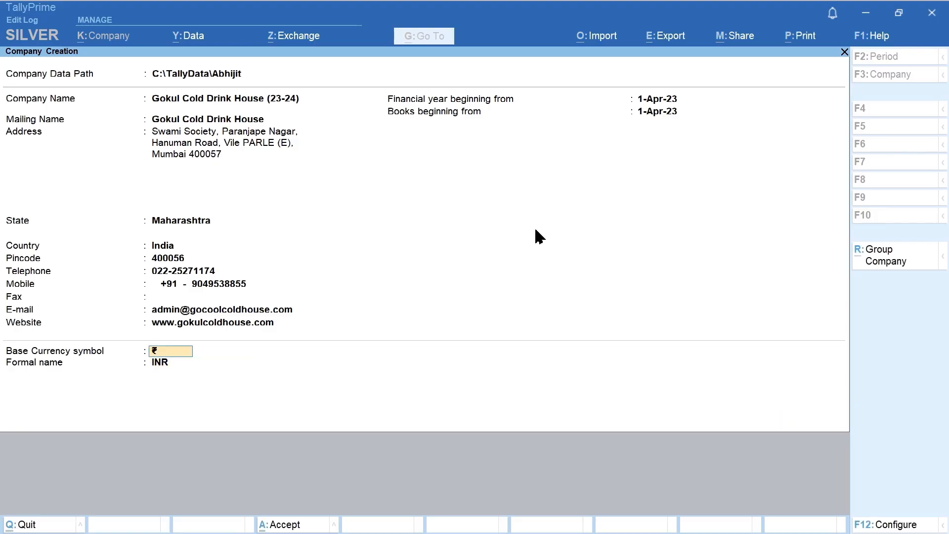
pyautogui.press('Return')
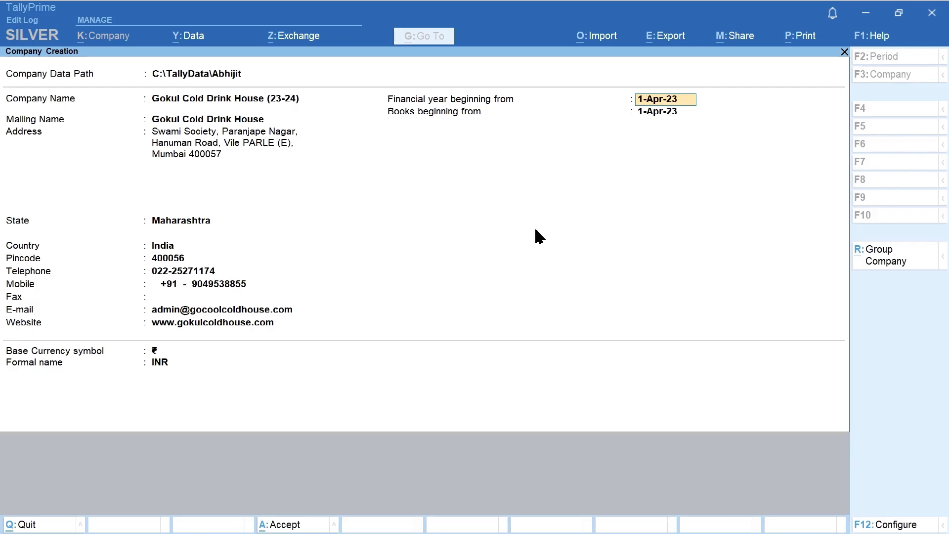
pyautogui.press('Return')
pyautogui.write('31 ma')
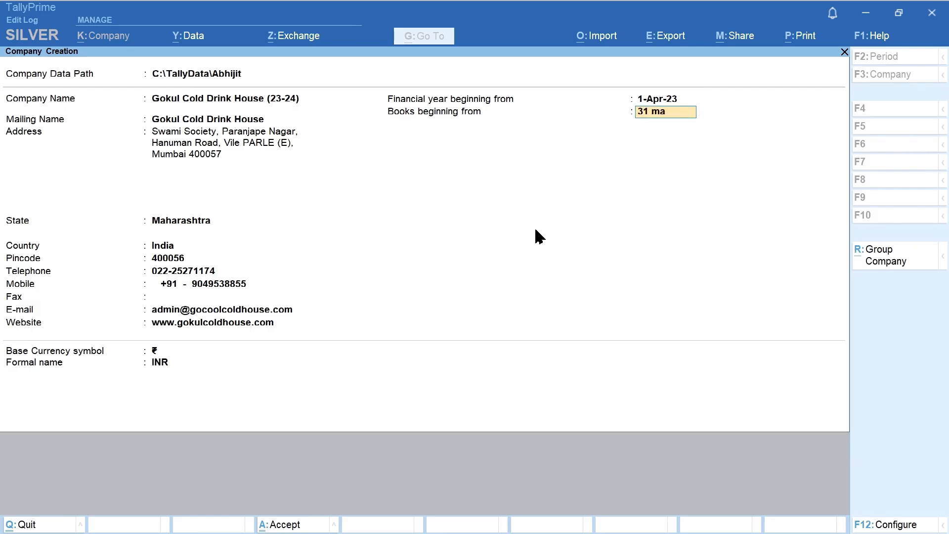
pyautogui.write('r 24')
pyautogui.press('BackSpace')
pyautogui.press('BackSpace')
pyautogui.press('BackSpace')
pyautogui.press('BackSpace')
pyautogui.press('BackSpace')
pyautogui.press('BackSpace')
pyautogui.press('BackSpace')
pyautogui.press('BackSpace')
pyautogui.press('BackSpace')
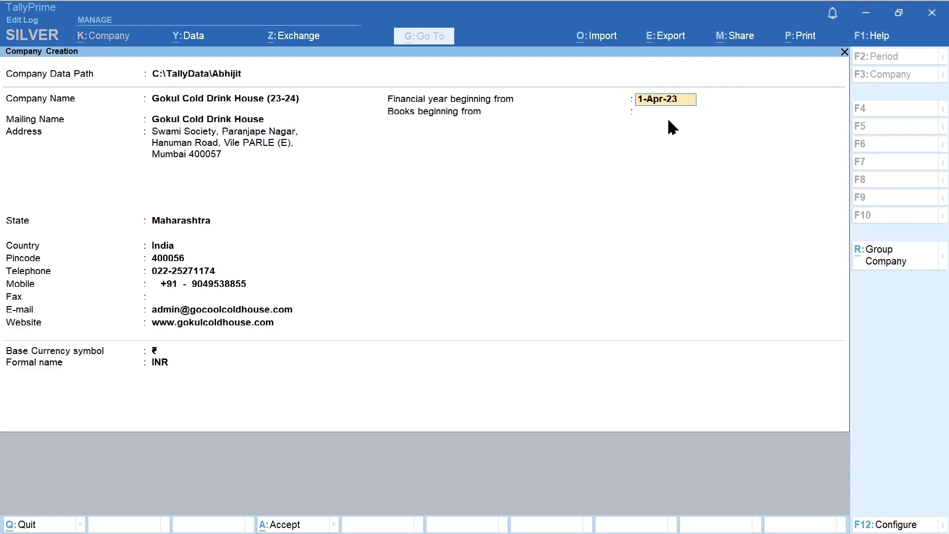
# Briefly enter 1-Sep-23 as the books start date, then step back to the financial year start
pyautogui.press('Return')
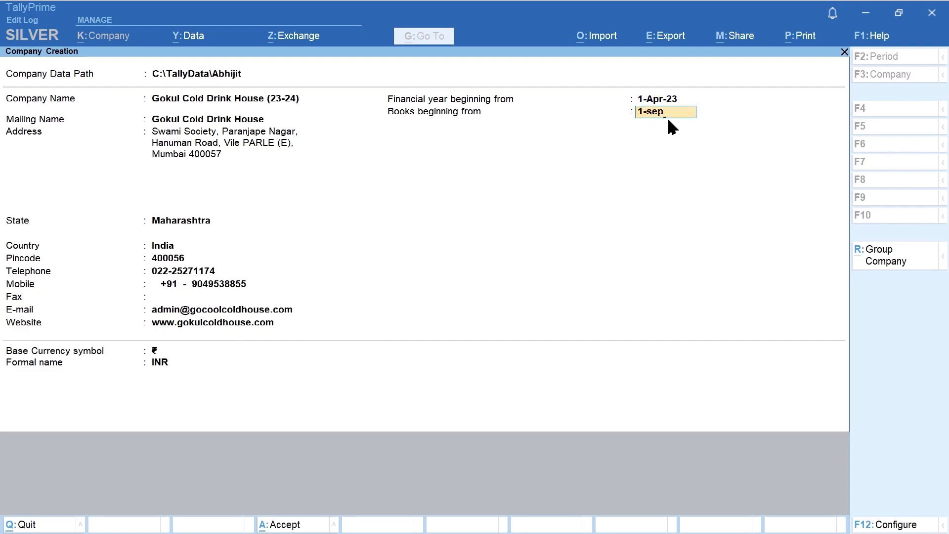
pyautogui.press('Return')
pyautogui.press('BackSpace')
pyautogui.click(665, 100)
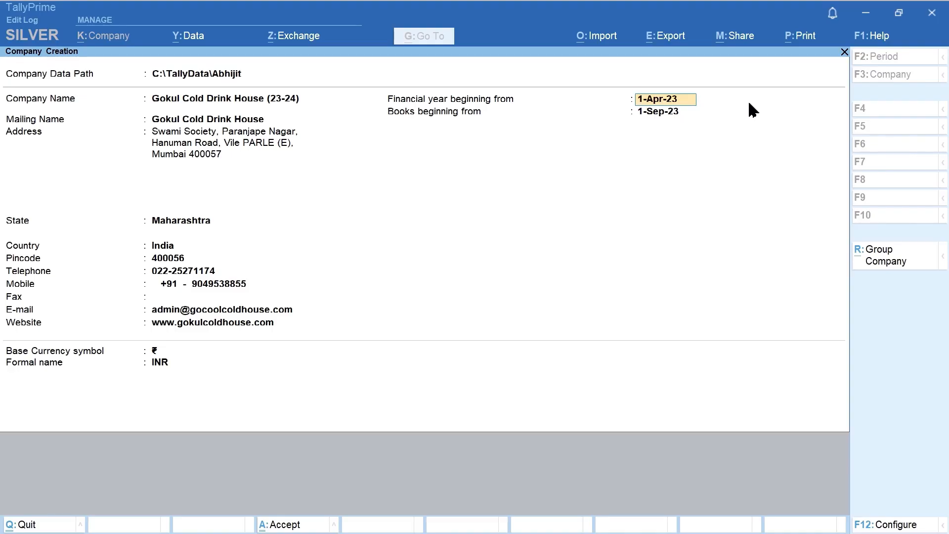
# Set the books beginning back to 1-Apr-23 and keep the ₹ symbol and INR currency
pyautogui.press('Return')
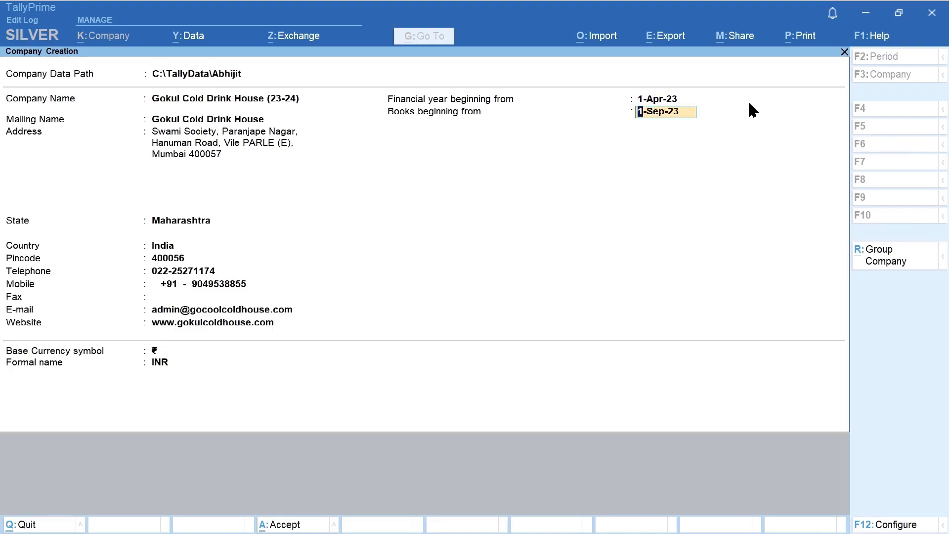
pyautogui.write('a')
pyautogui.press('Return')
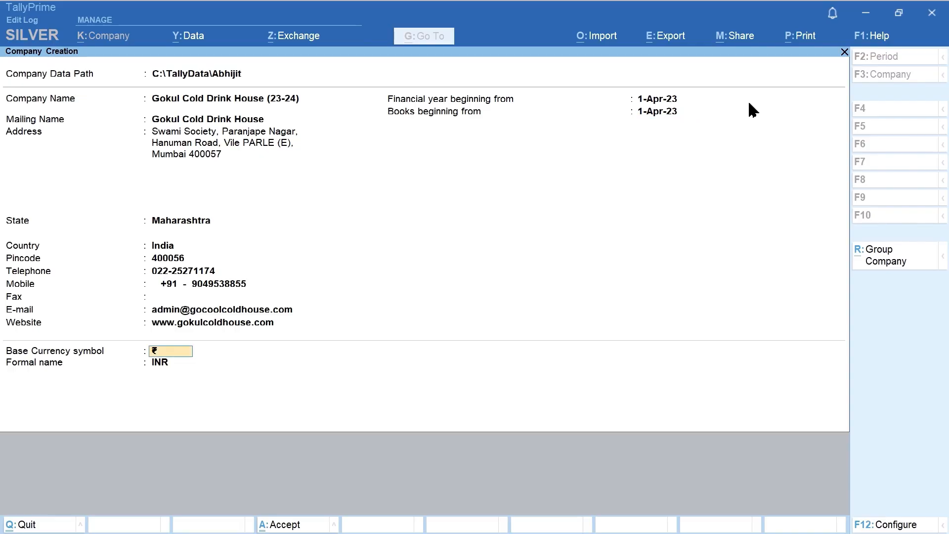
pyautogui.press('Return')
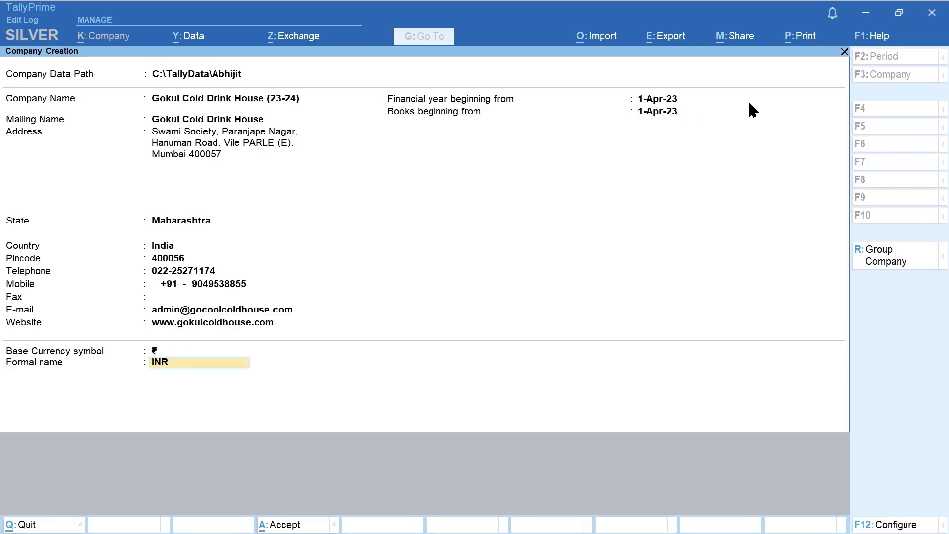
pyautogui.press('Return')
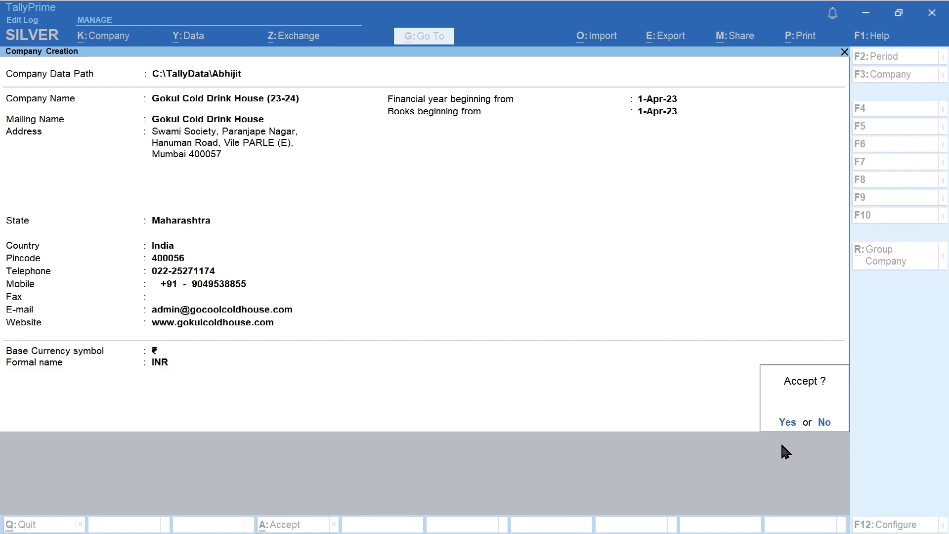
# Confirm creation of Gokul Cold Drink House (23-24), bringing up its Company Features screen
pyautogui.press('Return')
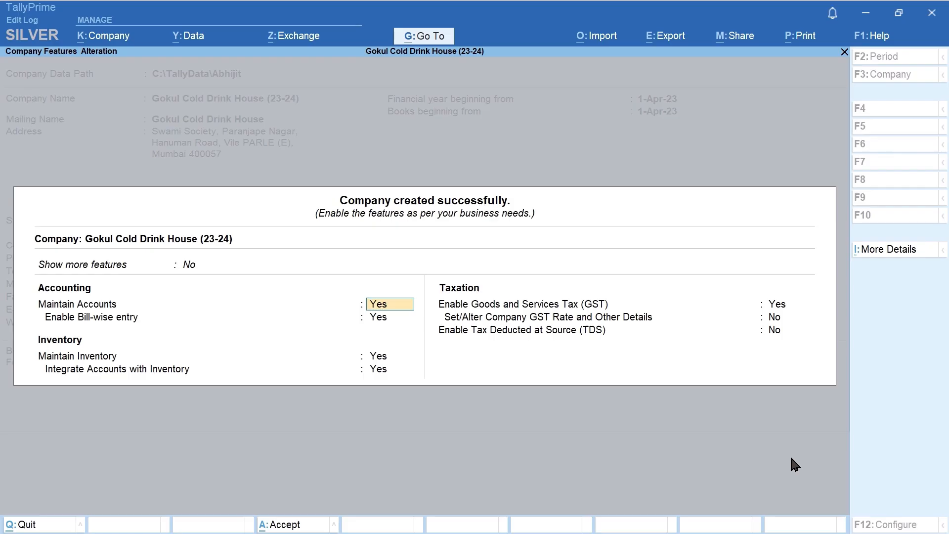
pyautogui.press('ctrl')
pyautogui.press('ctrl')
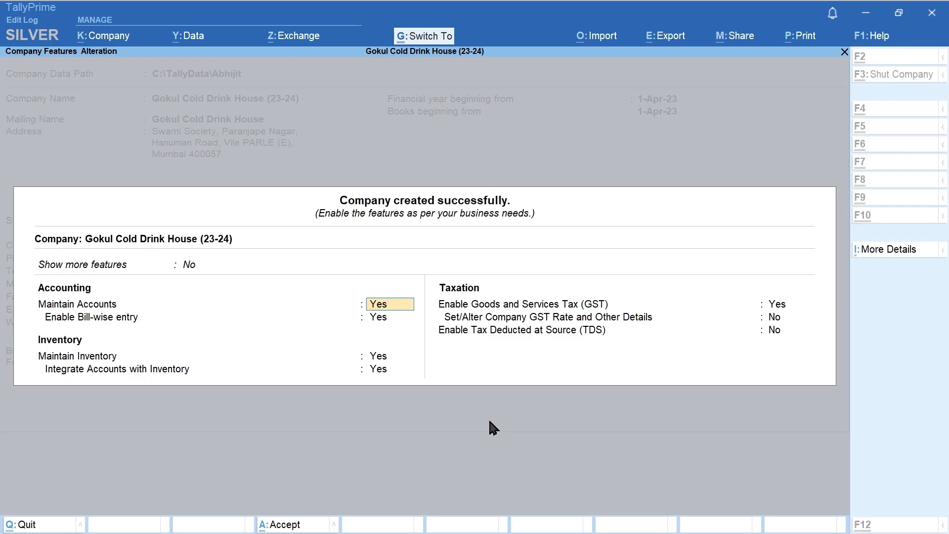